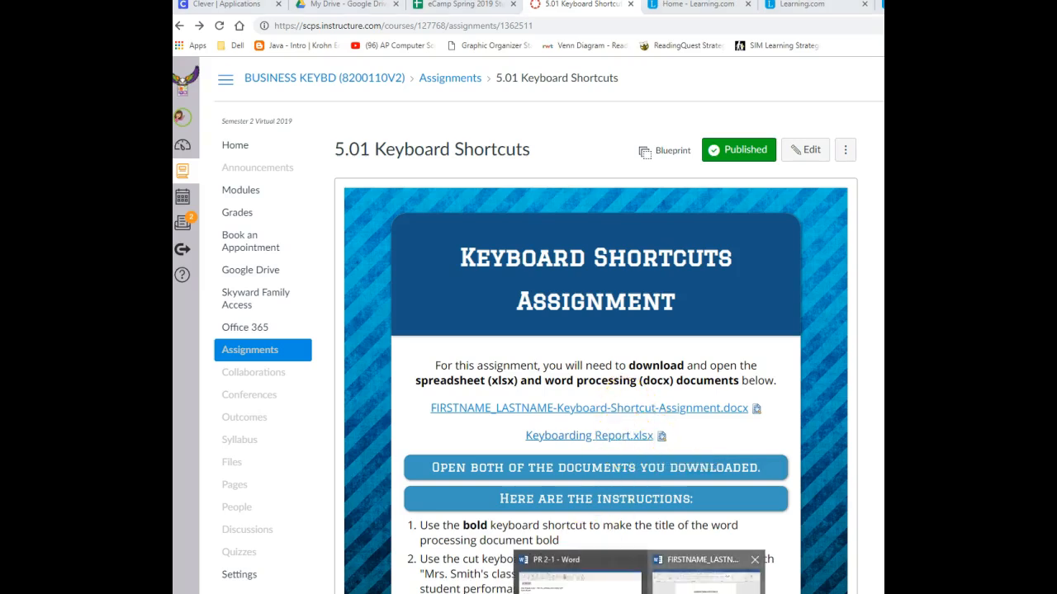
- Switch to the FIRSTNAME_LASTNAME-Keyboard-Shortcut-Assignment document in Word and make the title "Adaptive Keyboarding Report" bold
left_click(685, 563)
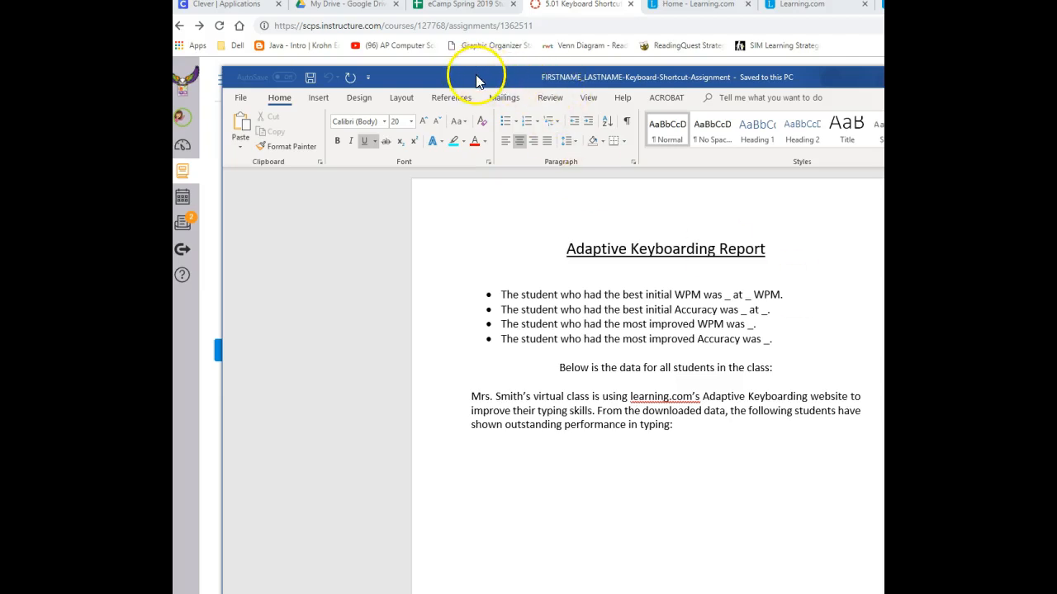
left_click_drag(476, 74, 423, 76)
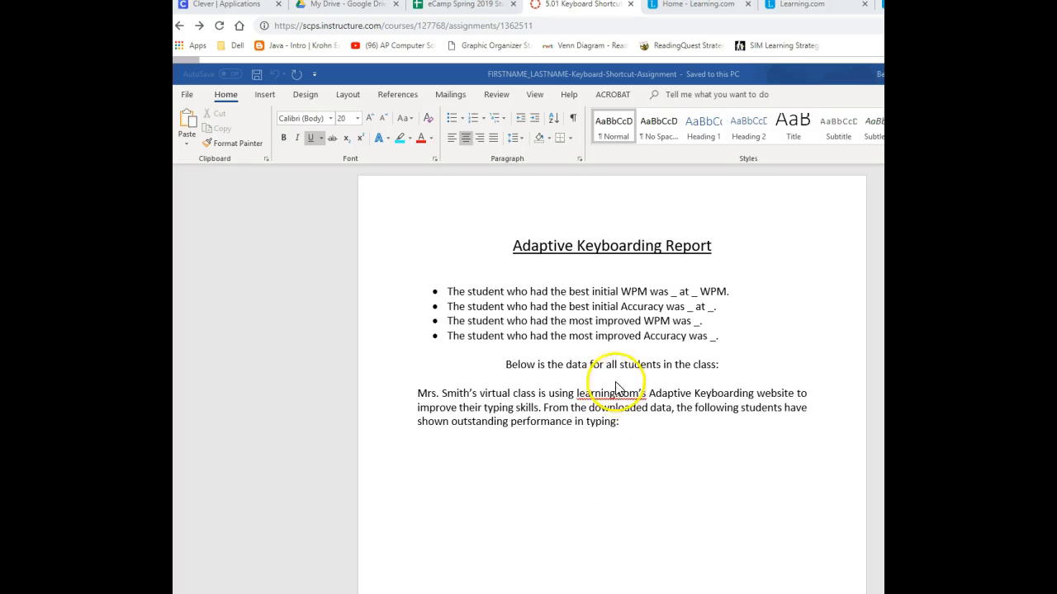
triple_click(586, 252)
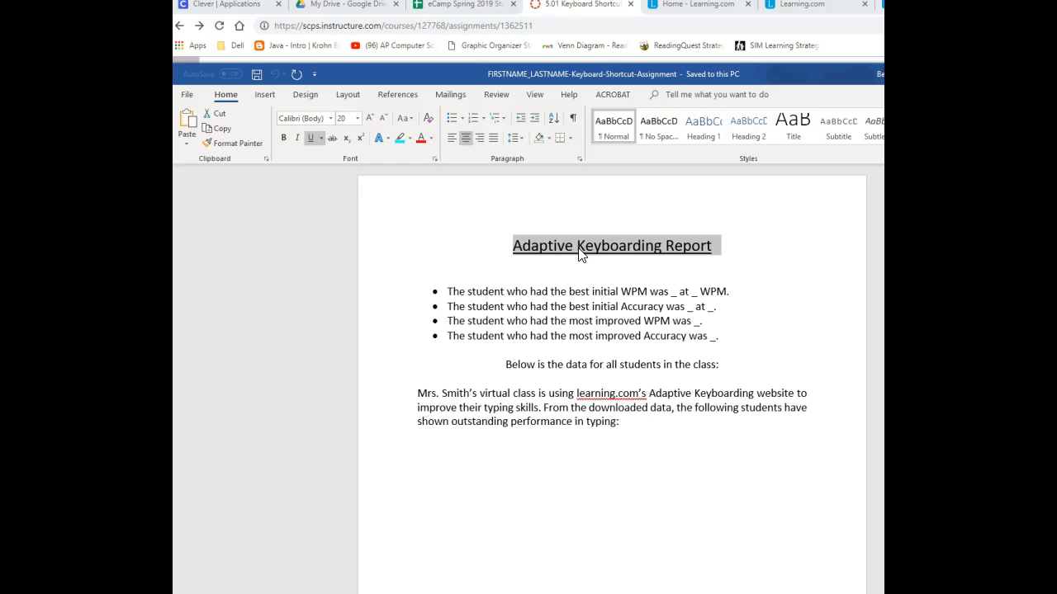
key("ctrl+b")
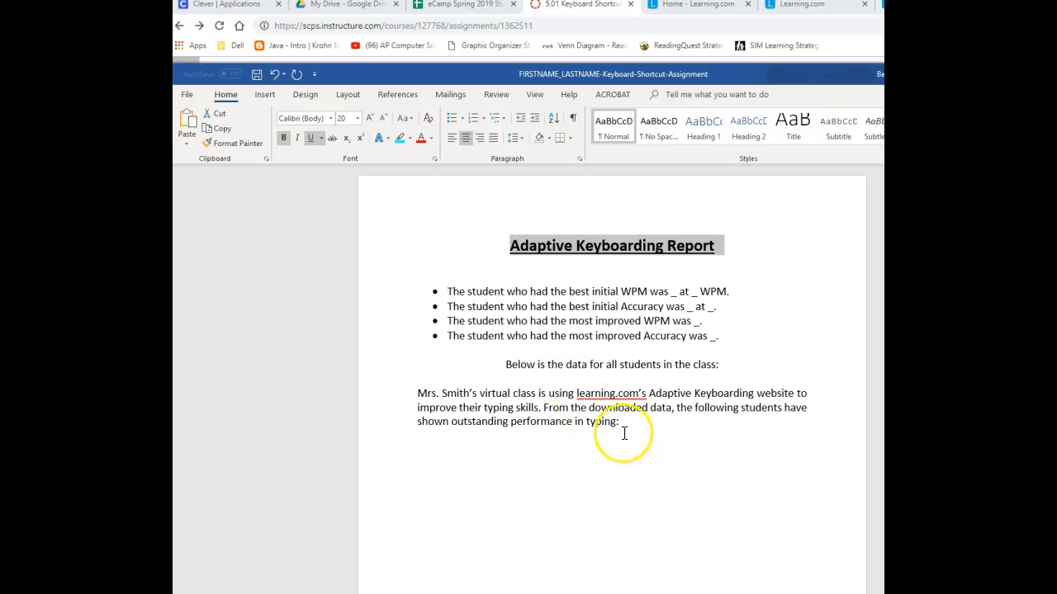
- Move the introductory paragraph about the virtual class from the end of the document to a new line directly below the title
triple_click(563, 405)
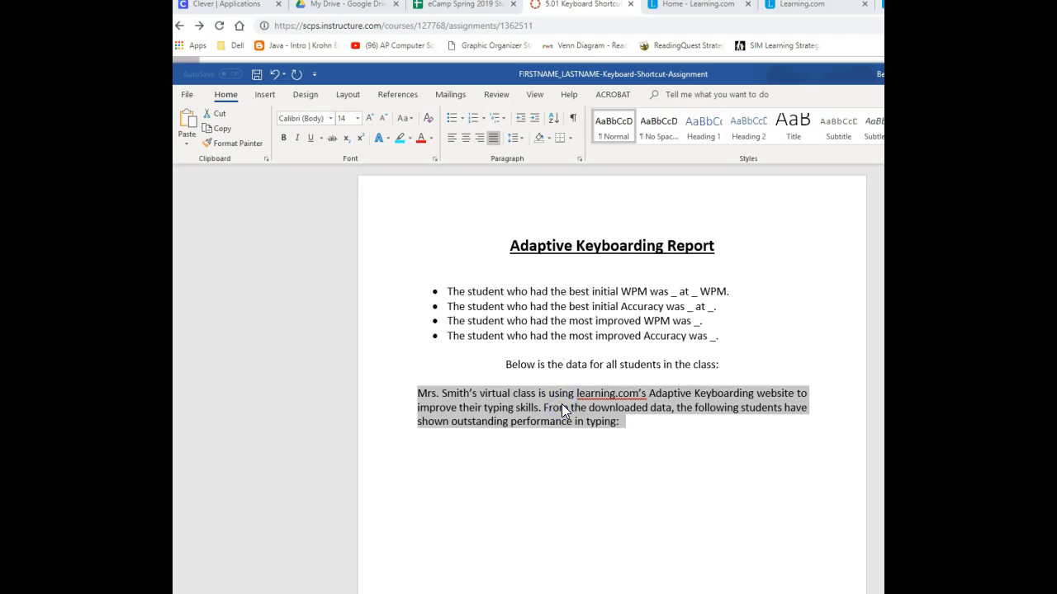
key("ctrl+x")
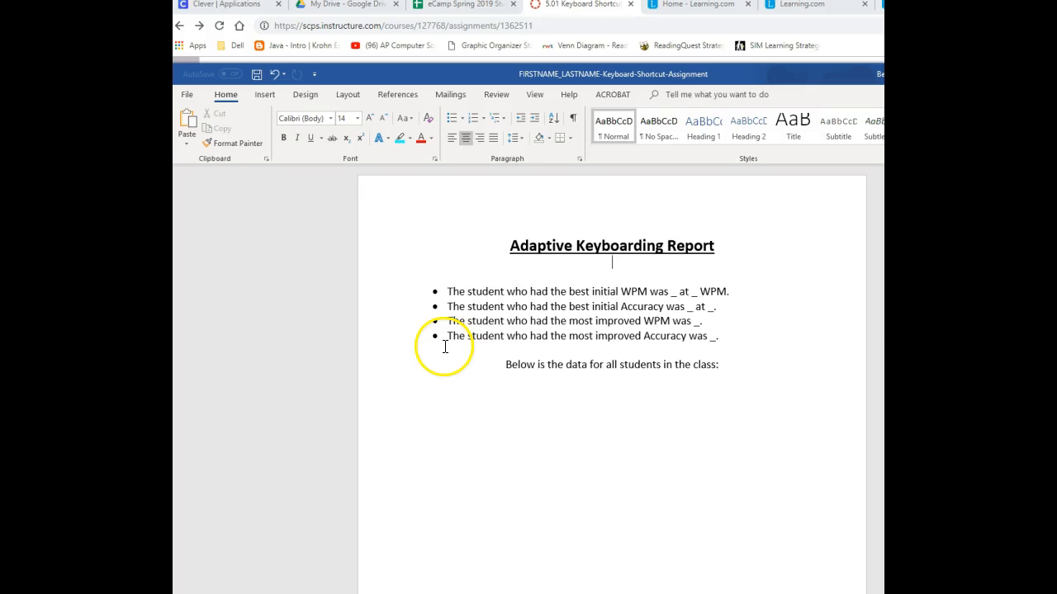
key("Return")
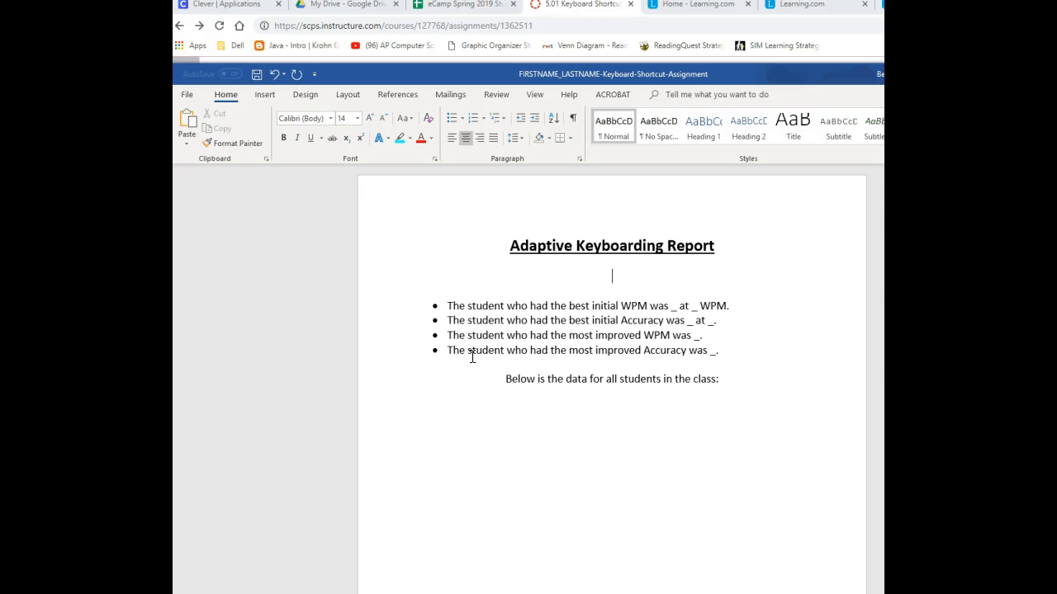
key("ctrl+v")
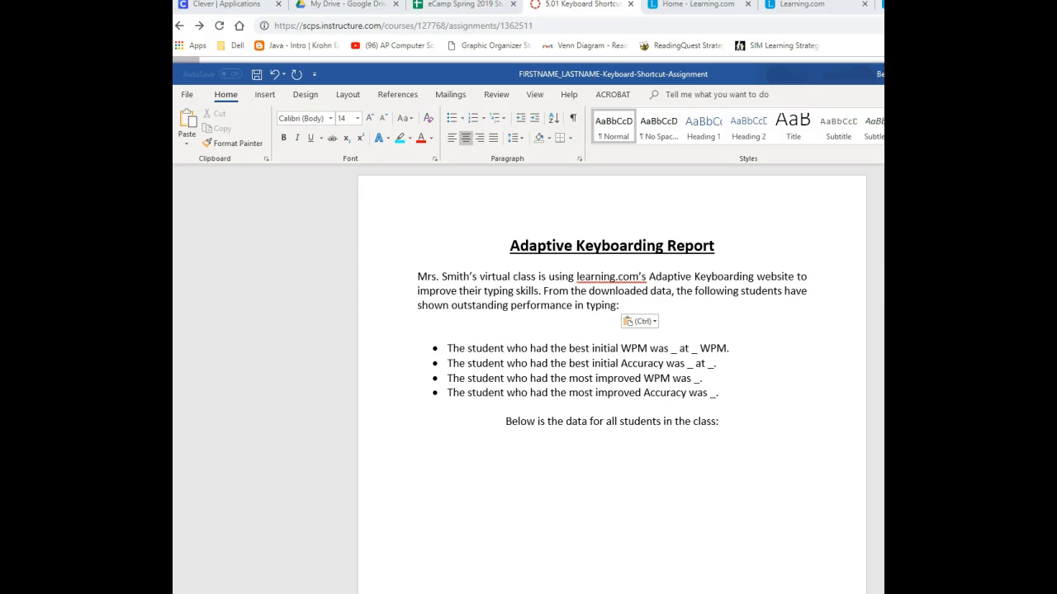
- Italicize all four bulleted sentences about student performance
left_click_drag(749, 396, 450, 349)
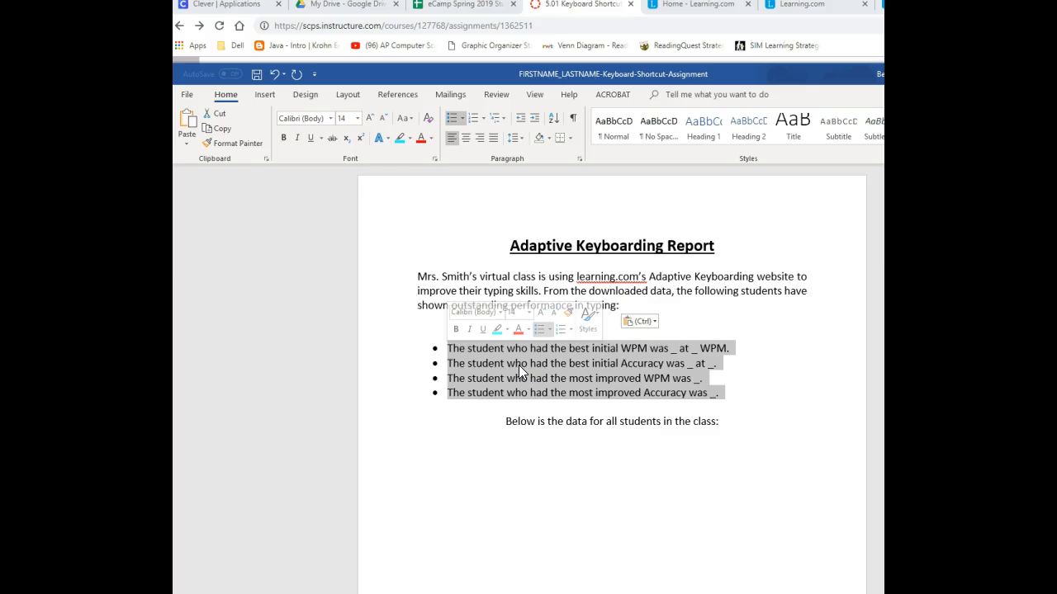
key("ctrl+i")
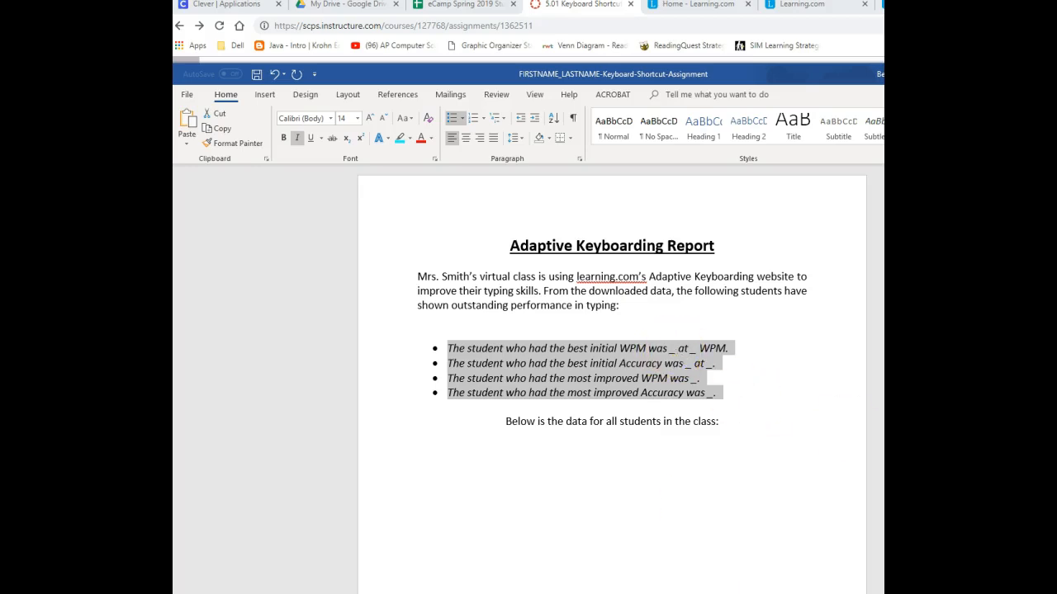
- Switch to the Keyboarding Report workbook in Excel, enable editing, and reposition its window so the student table can be read
left_click(700, 591)
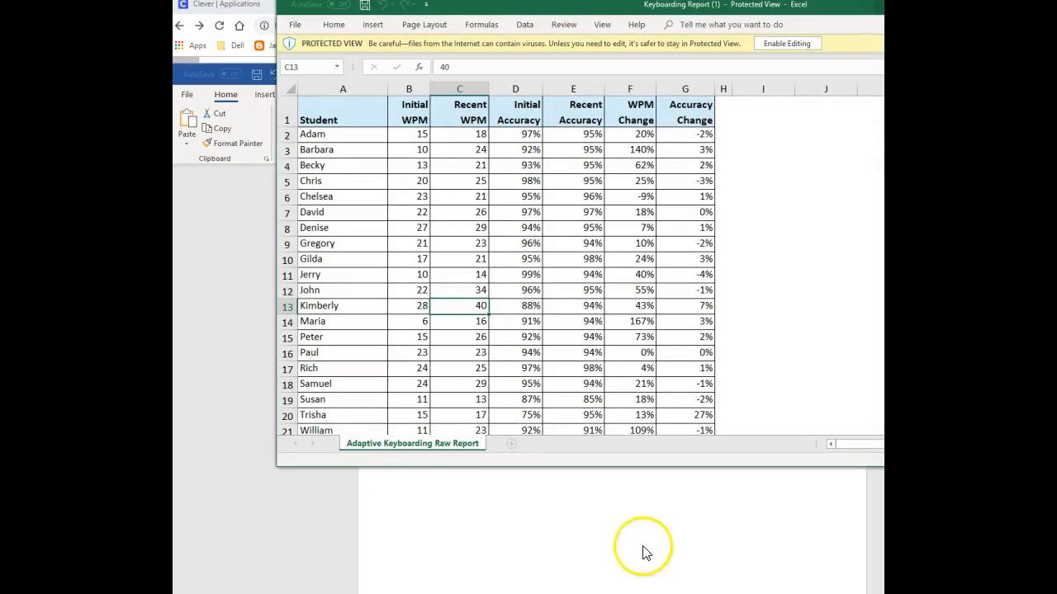
left_click_drag(589, 13, 549, 120)
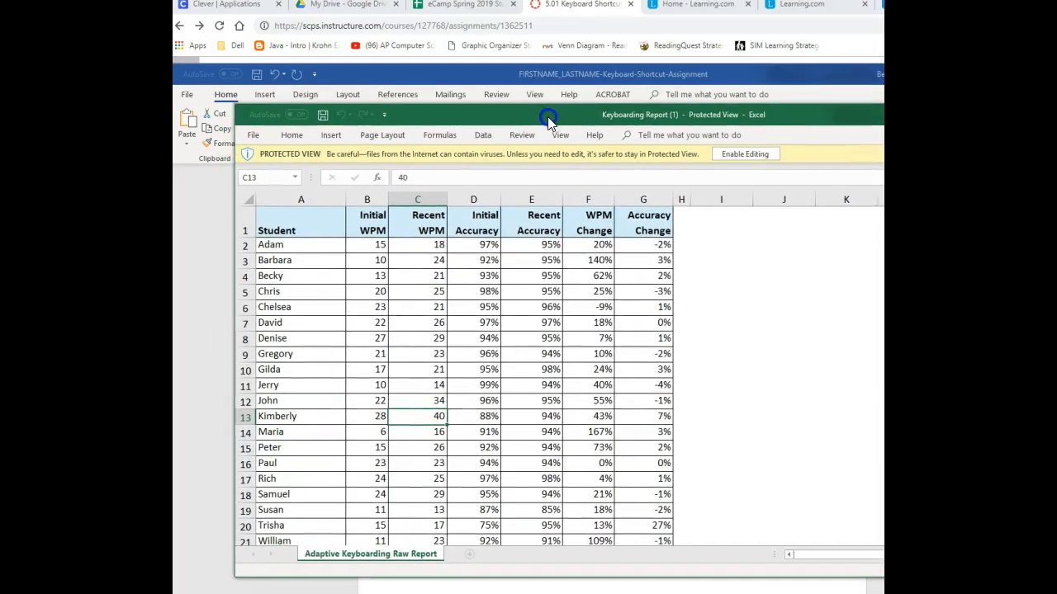
left_click(727, 154)
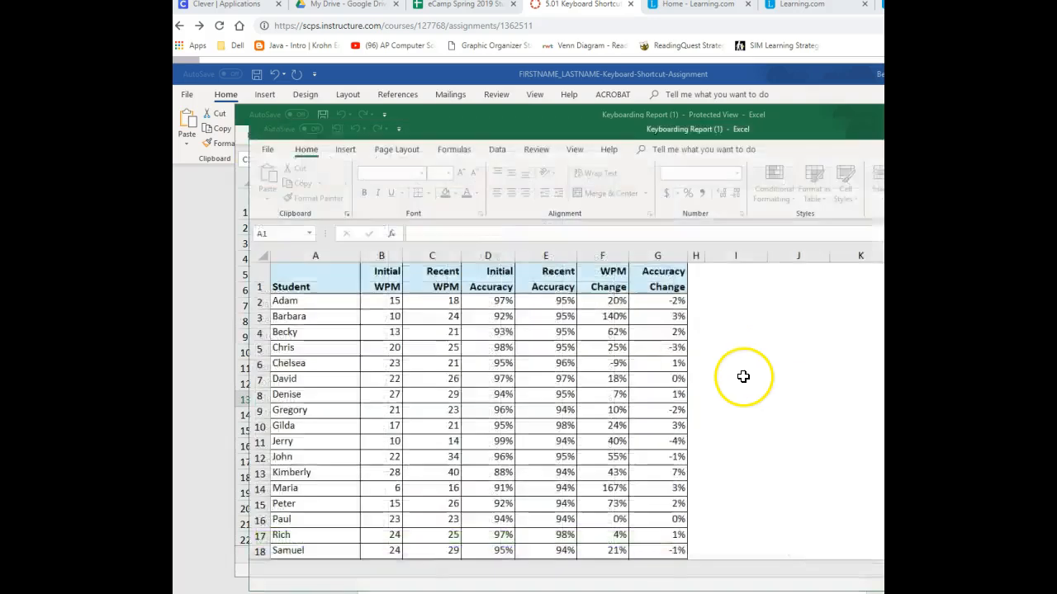
left_click_drag(590, 131, 659, 403)
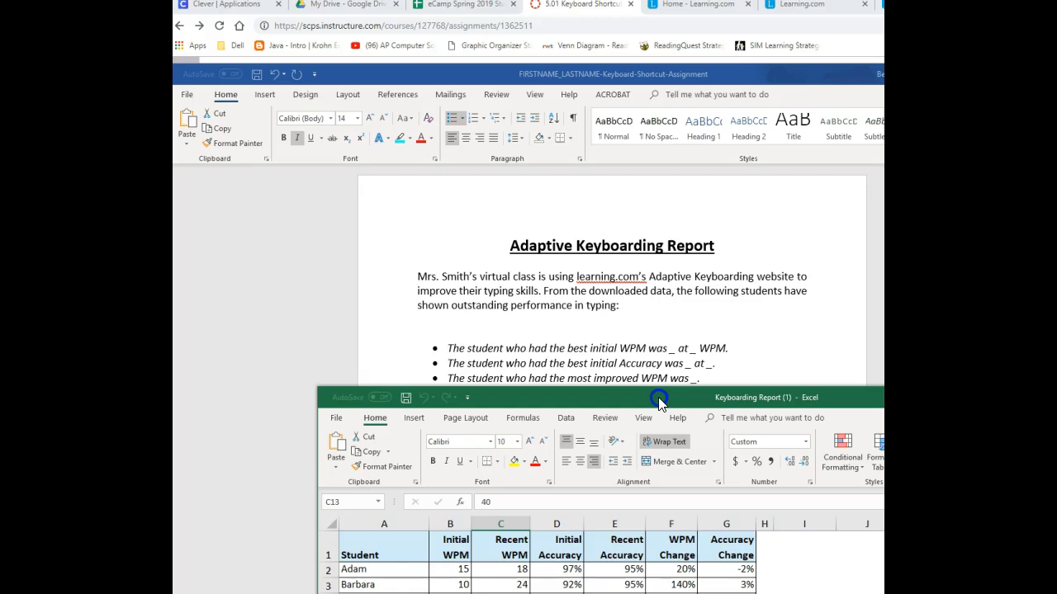
left_click_drag(659, 399, 640, 50)
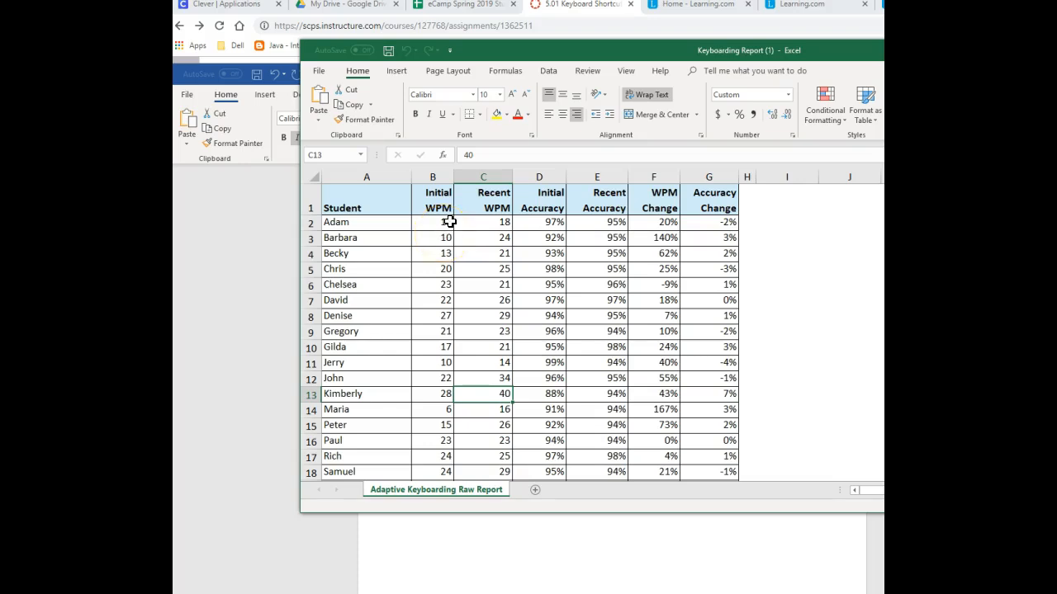
- Copy the name of the student with the highest initial WPM from cell A13 into the first bullet's name blank in Word
scroll(436, 264, "down", 2)
scroll(436, 272, "up", 2)
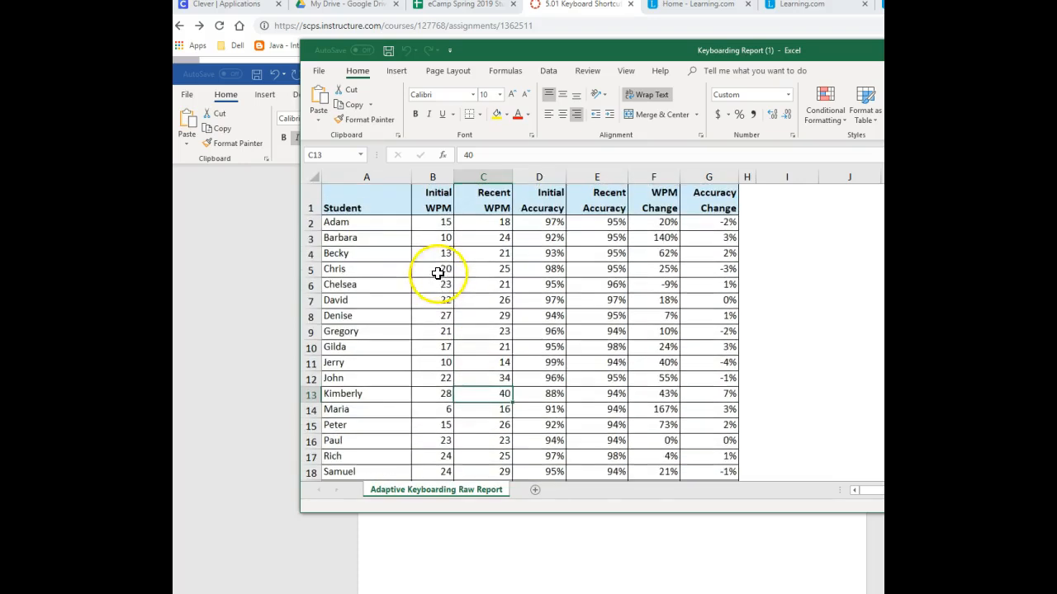
left_click(436, 396)
left_click(337, 394)
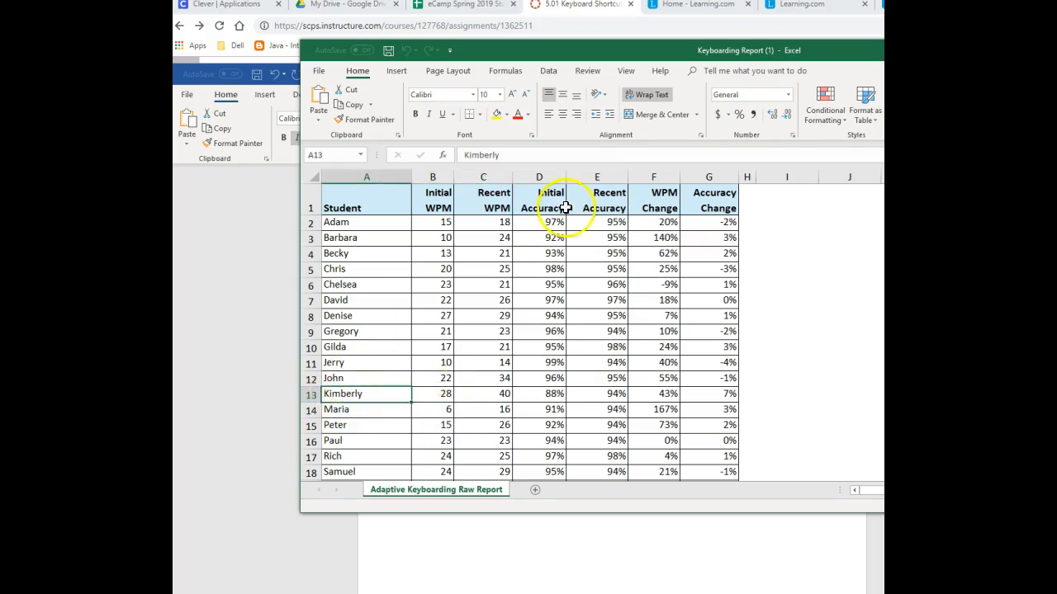
double_click(456, 156)
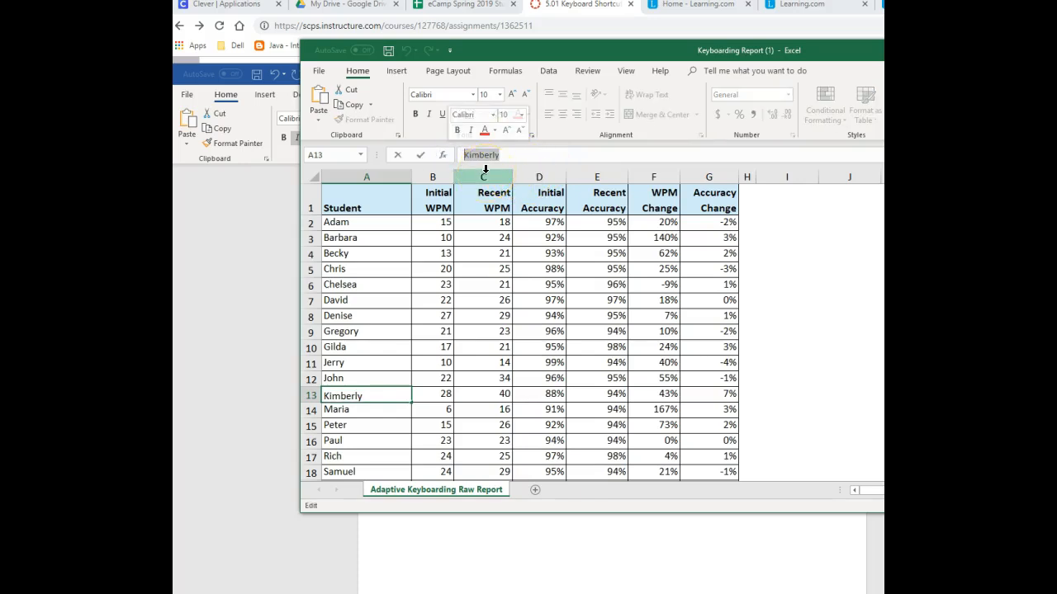
key("BackSpace")
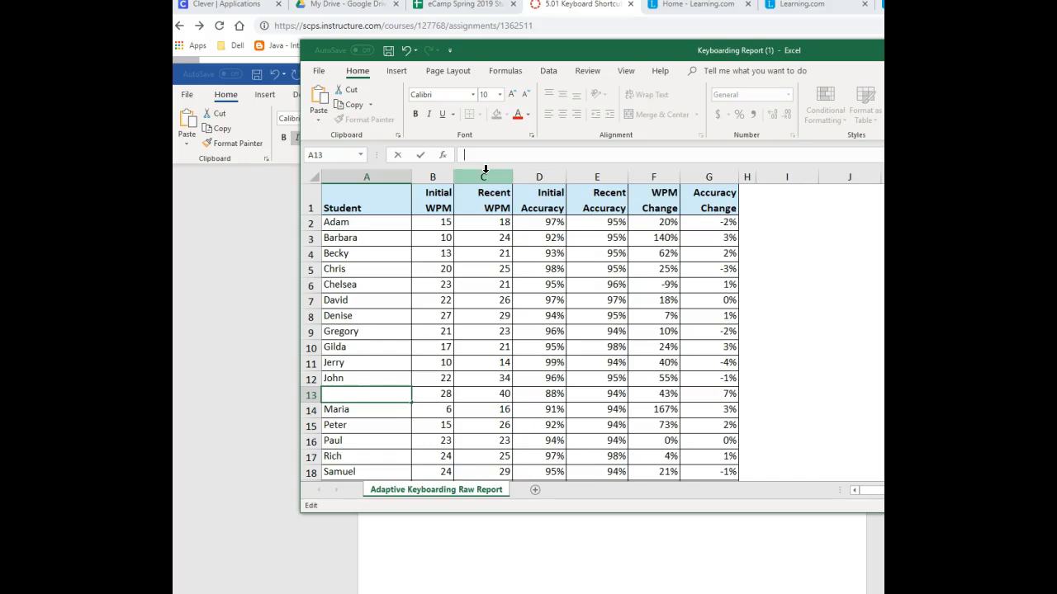
key("ctrl+z")
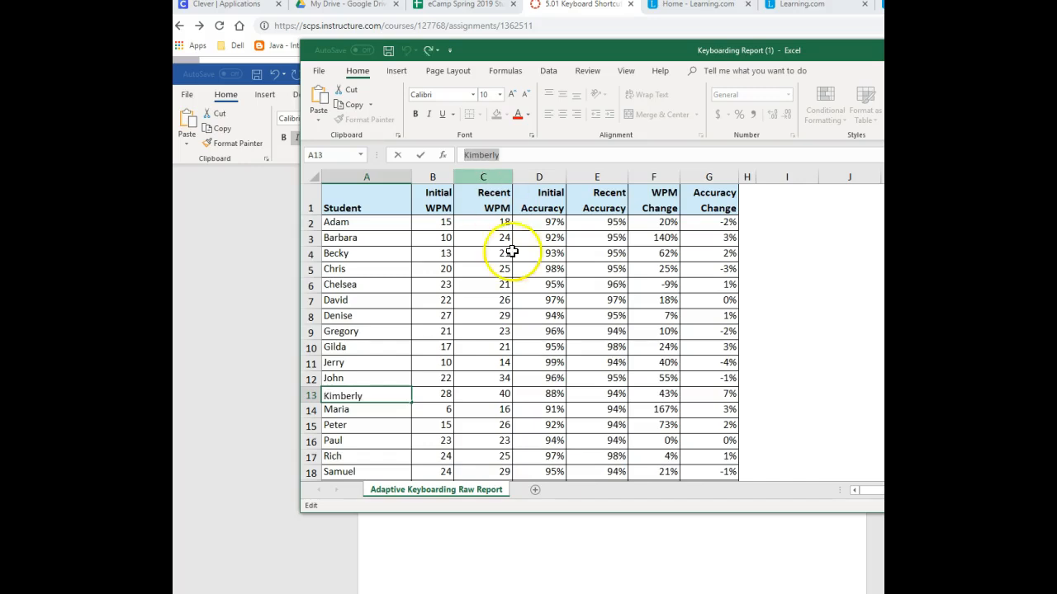
left_click(623, 568)
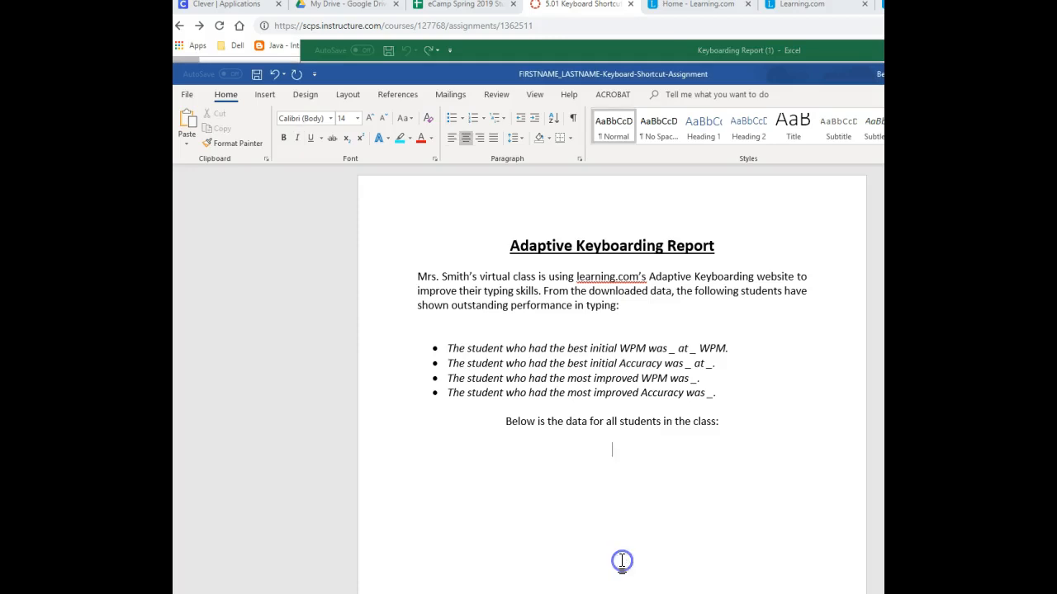
left_click(677, 348)
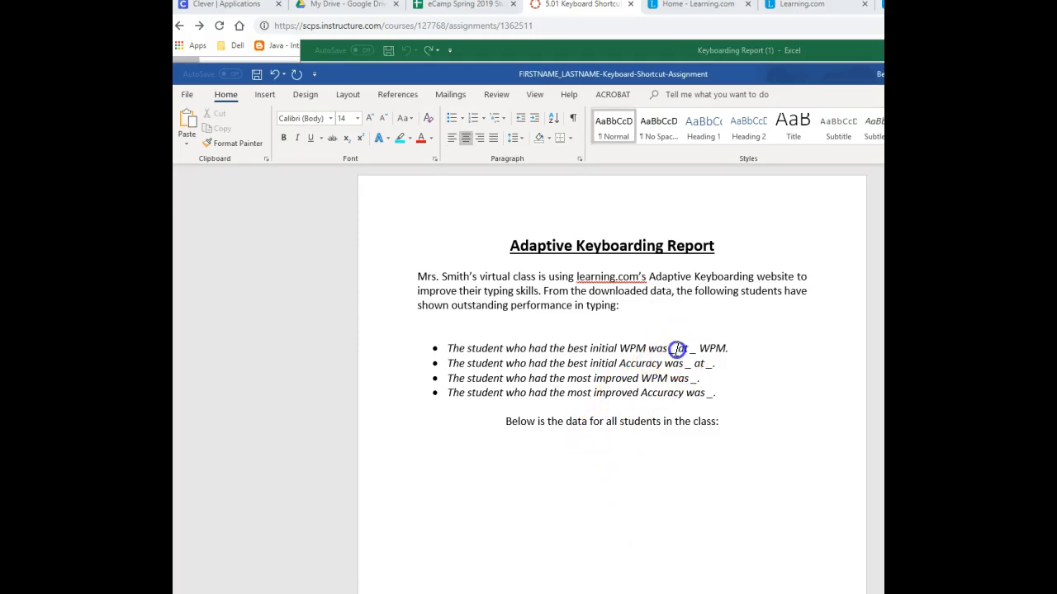
double_click(672, 349)
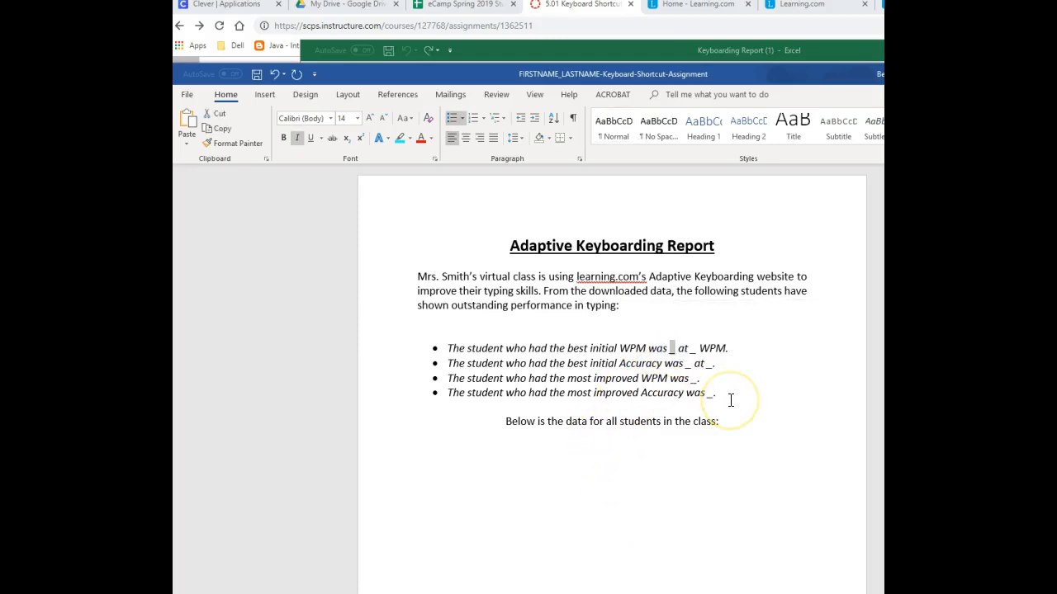
type("Kimberly")
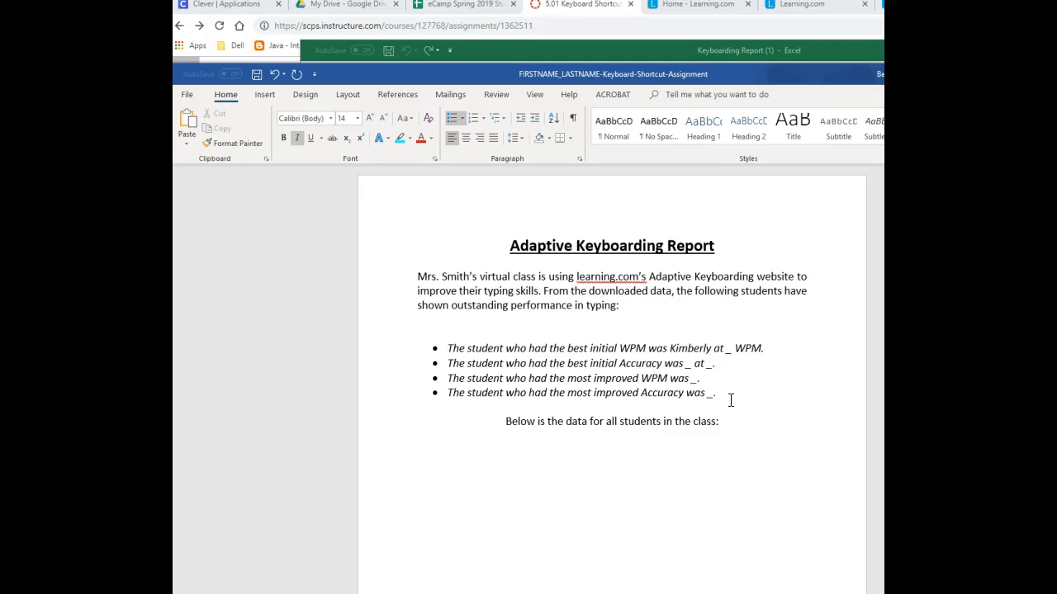
- Copy the initial WPM value 28 from cell B13 in Excel into the remaining blank of the first bullet in Word
key("alt+Tab")
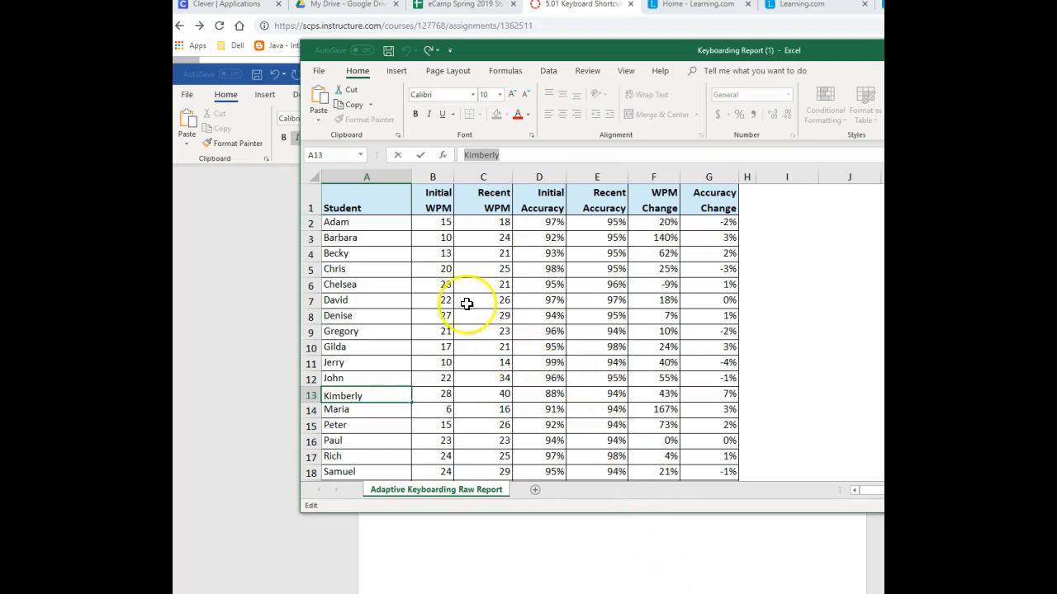
left_click(445, 397)
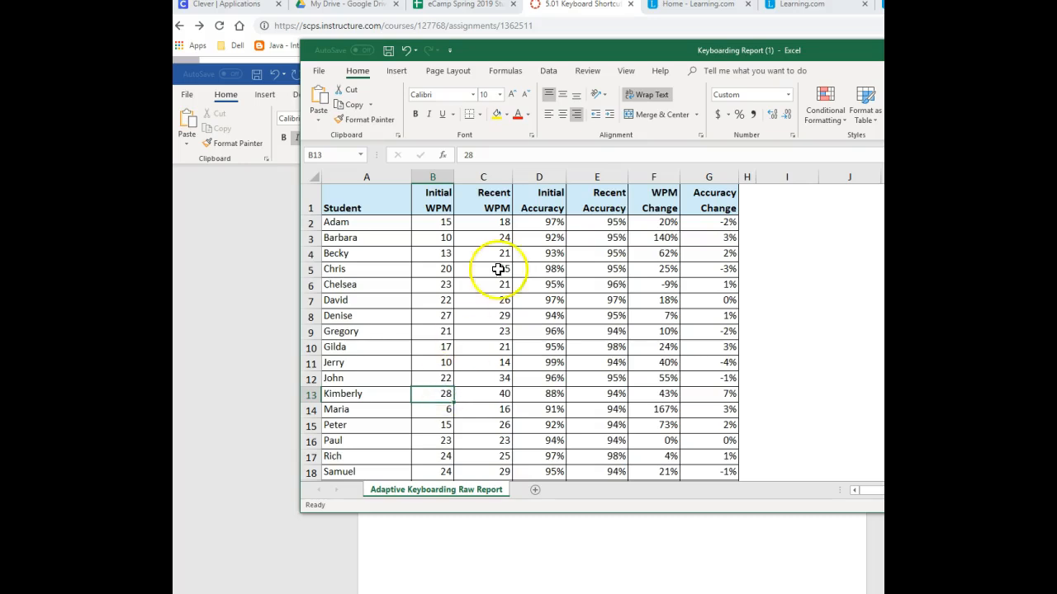
double_click(467, 155)
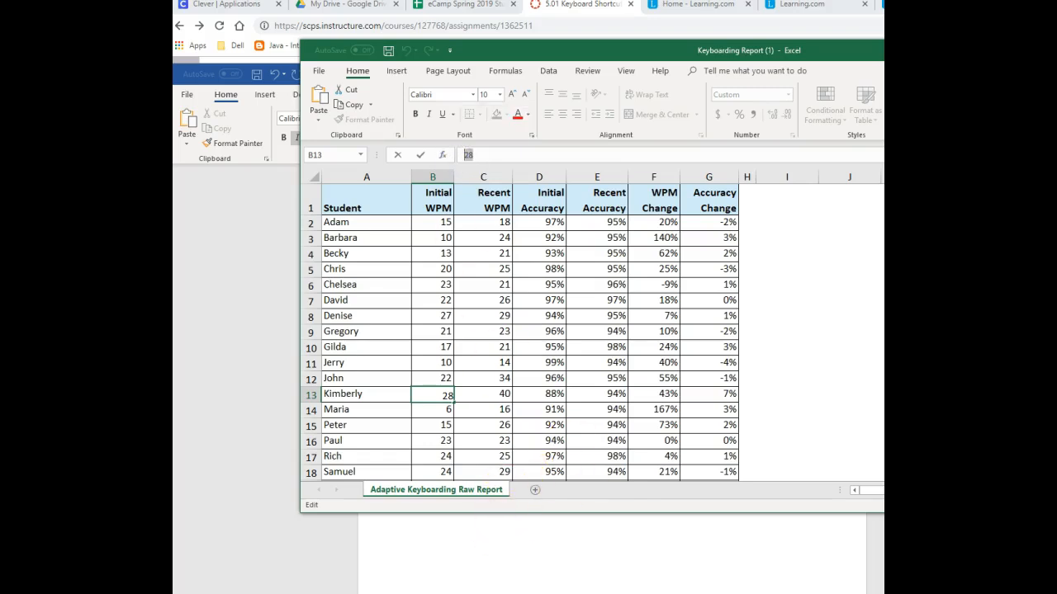
left_click(521, 558)
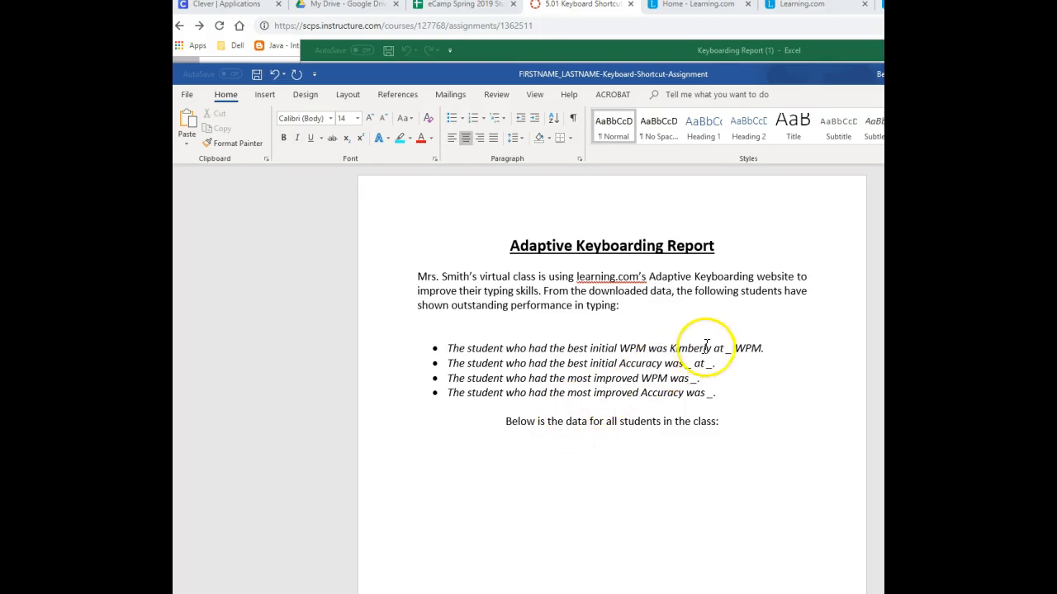
left_click(734, 350)
double_click(727, 350)
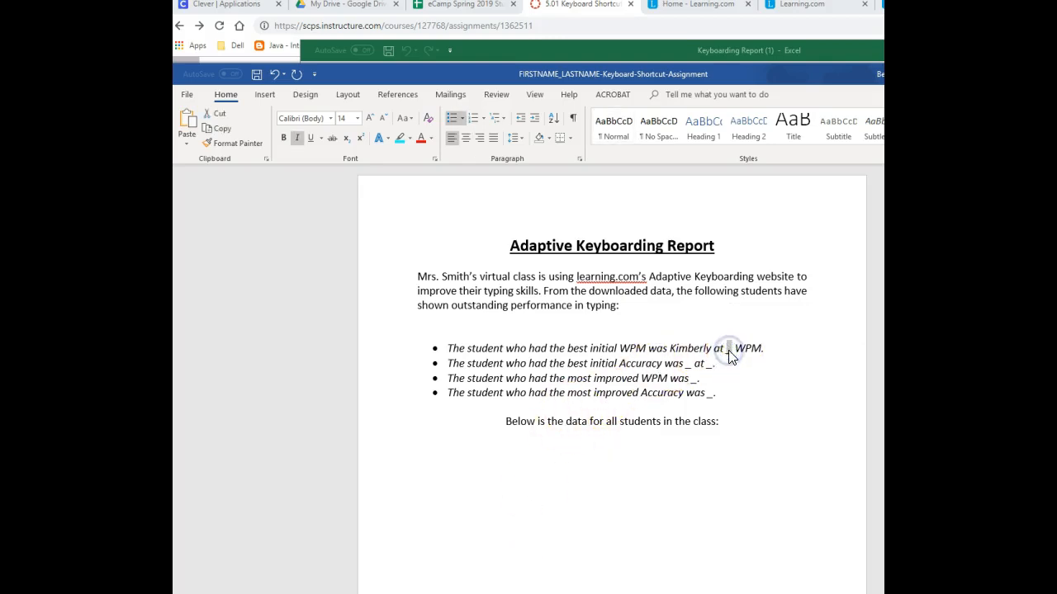
type("28")
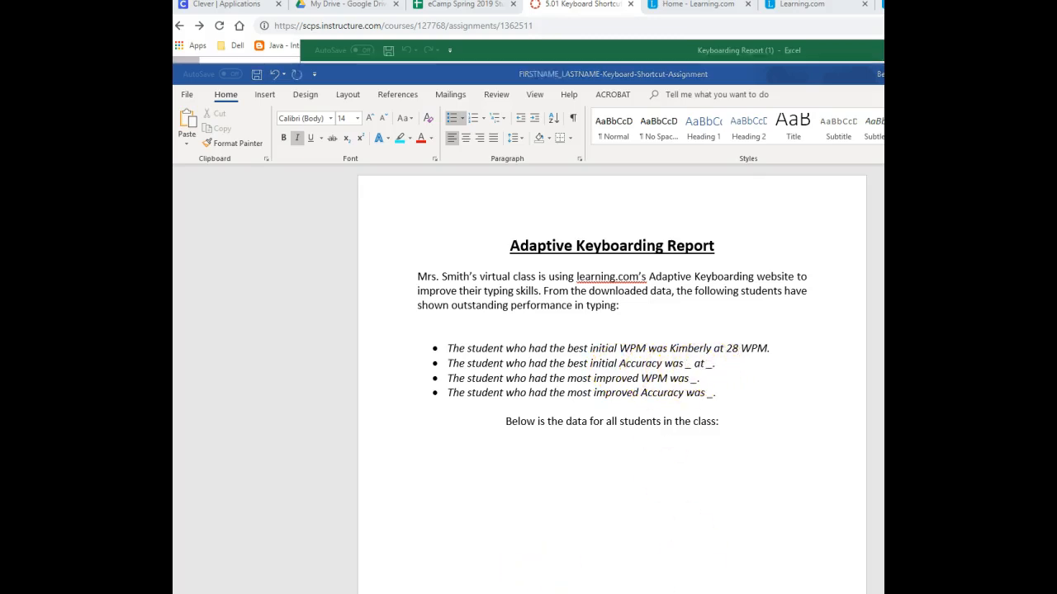
- Copy the name of the student with the best initial accuracy from cell A11 in Excel into the second bullet's name blank in Word
key("alt+Tab")
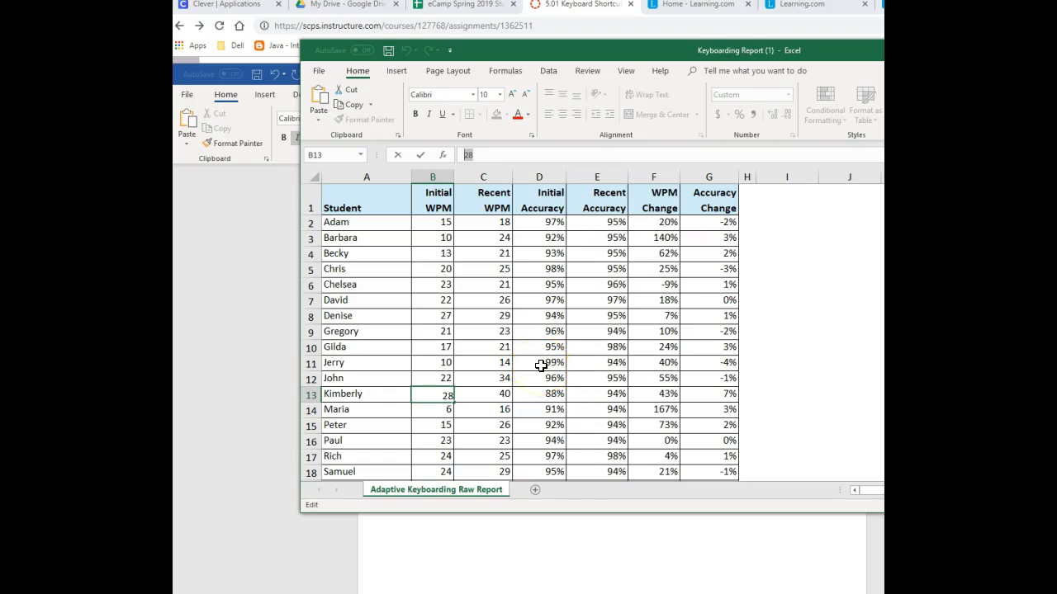
left_click(355, 362)
double_click(494, 160)
key("ctrl+c")
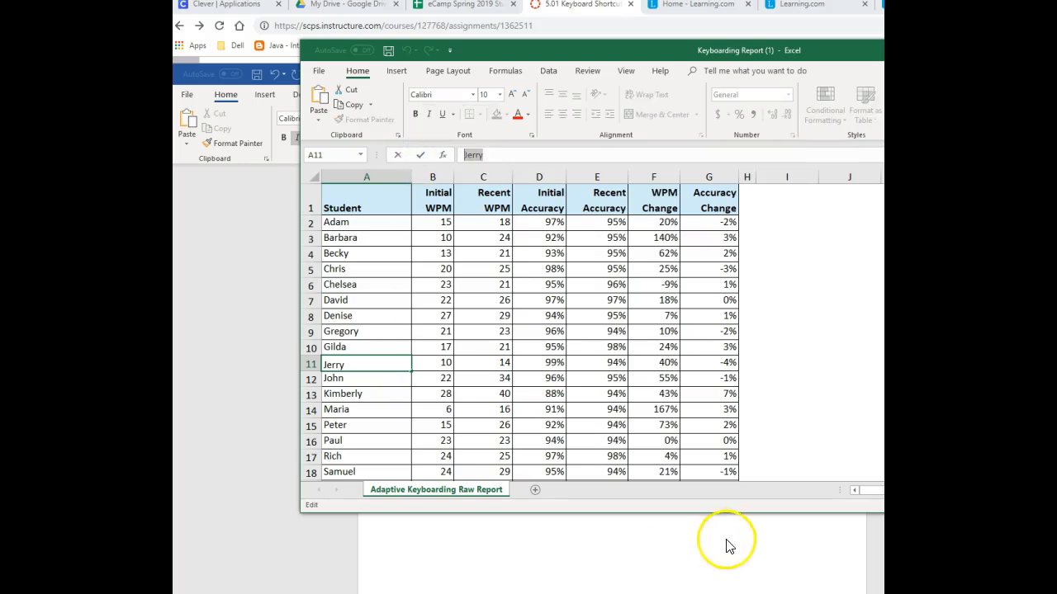
left_click(647, 561)
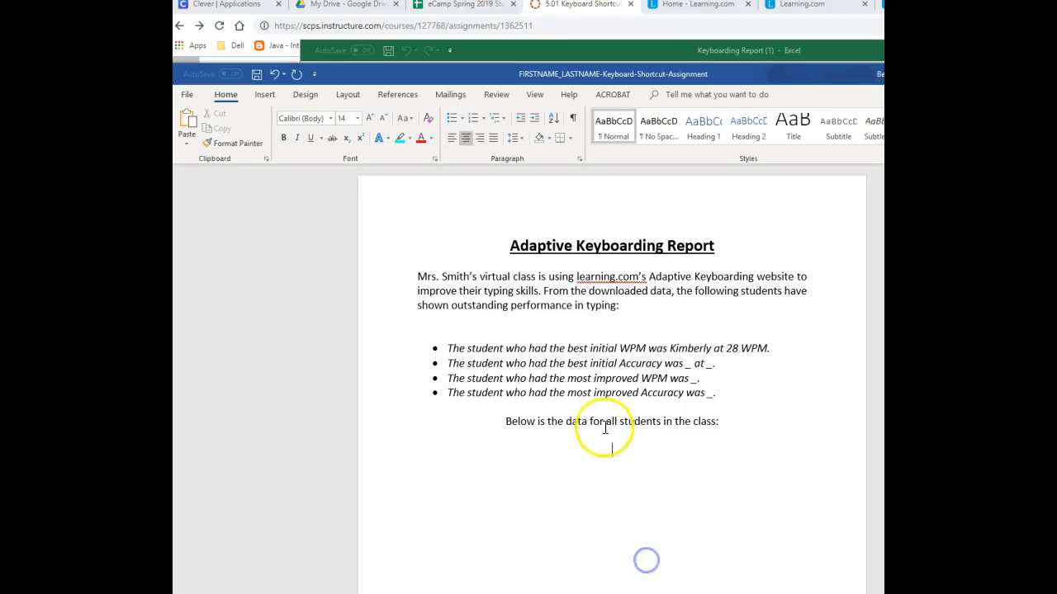
left_click(689, 365)
key("ctrl+v")
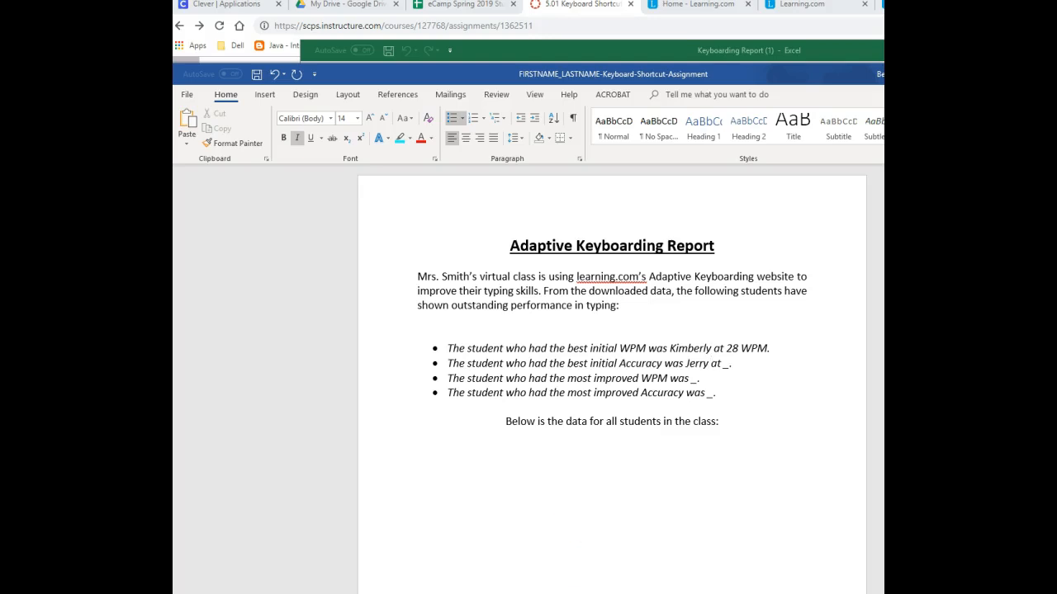
- Copy the initial accuracy value 99% from cell D11 in Excel into the remaining blank of the second bullet in Word
key("alt+Tab")
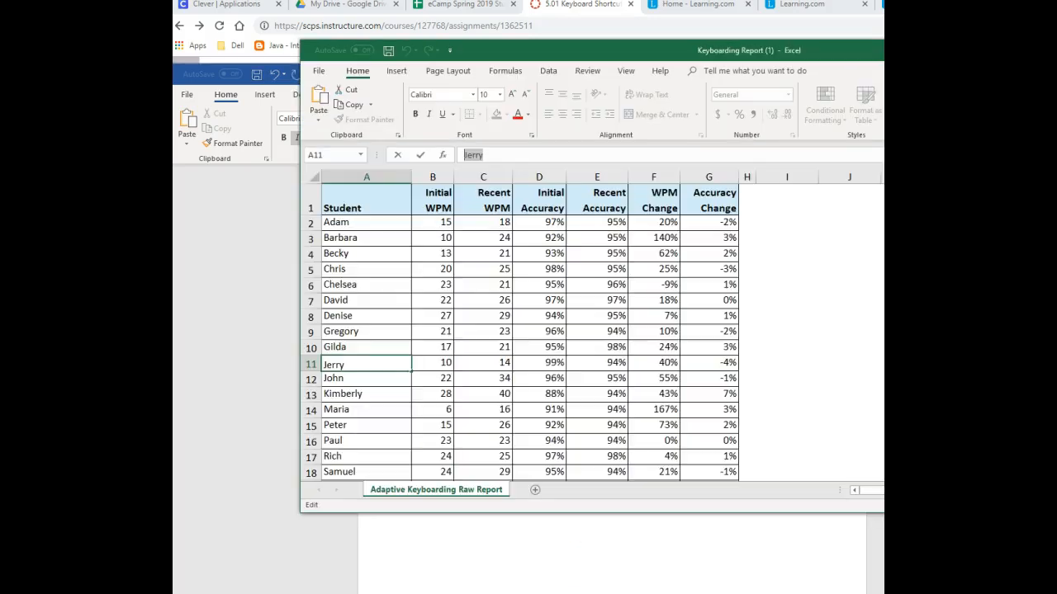
left_click(539, 364)
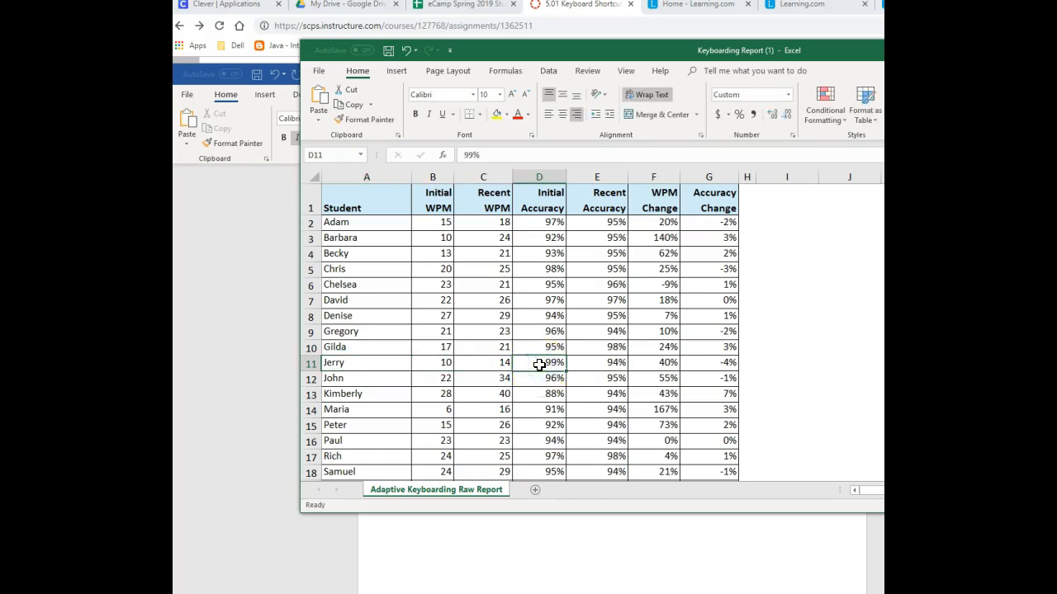
left_click_drag(492, 155, 450, 157)
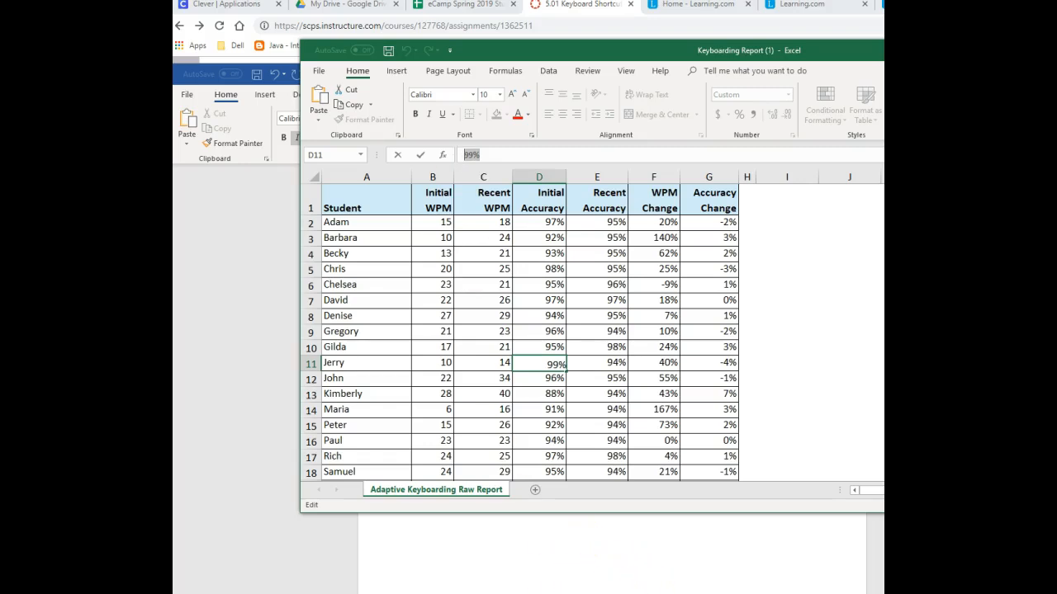
left_click(653, 561)
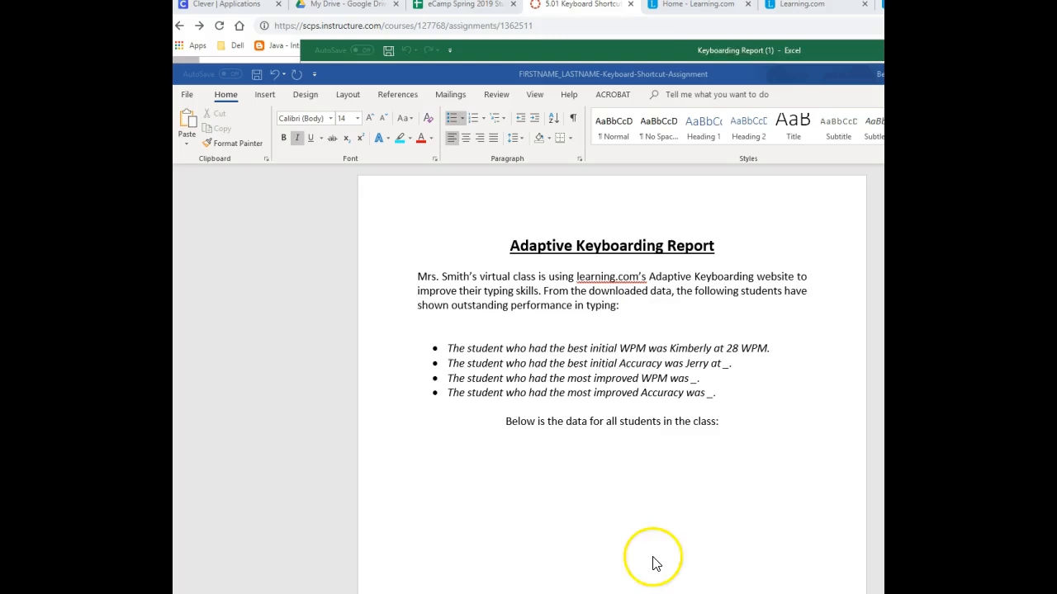
left_click(727, 367)
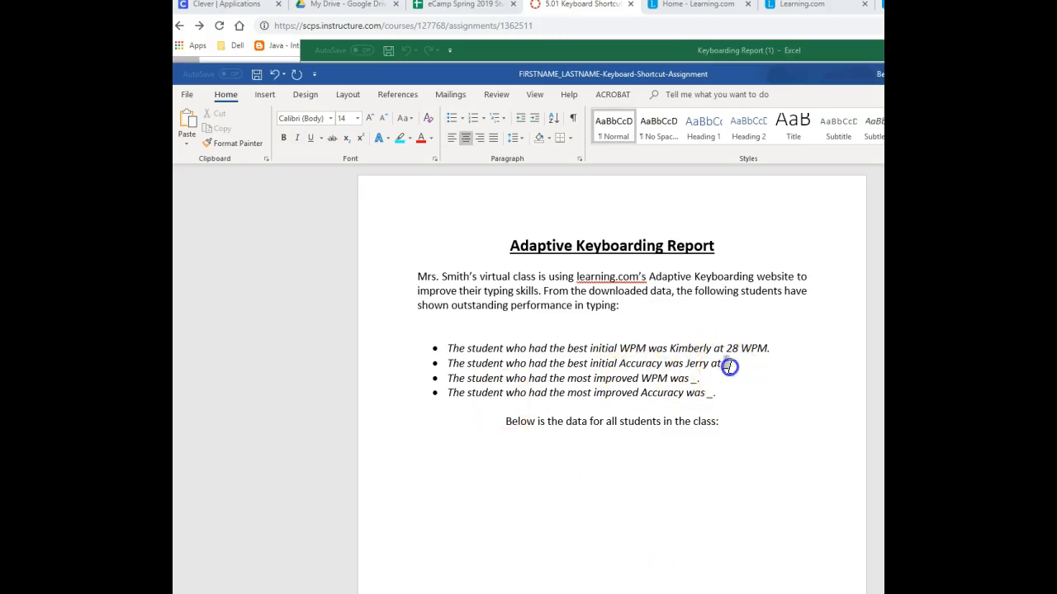
type("99%")
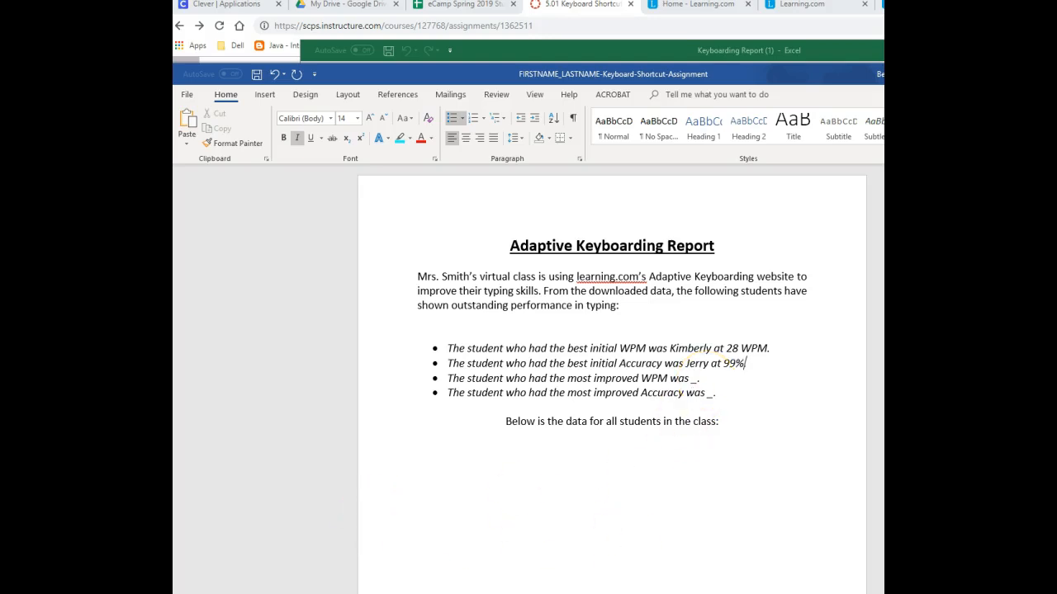
- Copy the name of the student with the most improved WPM from cell A14 in Excel into the third bullet's blank in Word
left_click(485, 48)
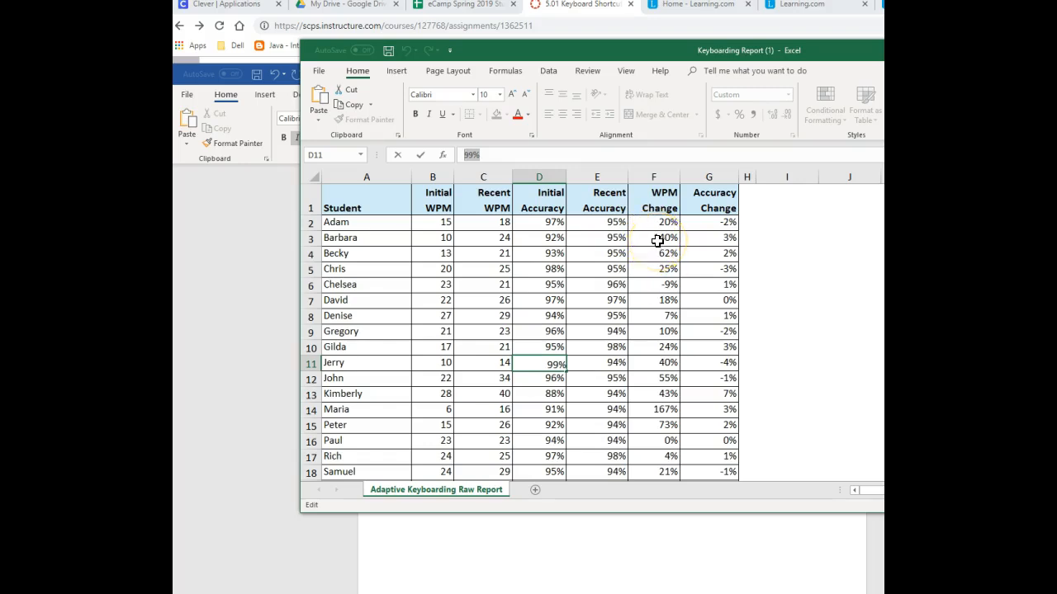
scroll(657, 264, "down", 2)
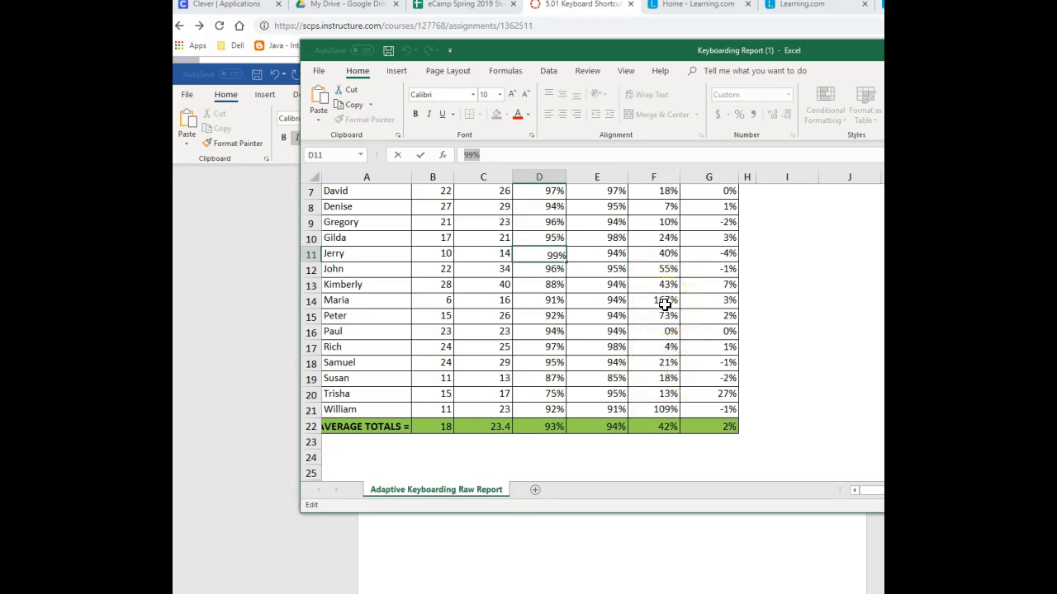
left_click(350, 300)
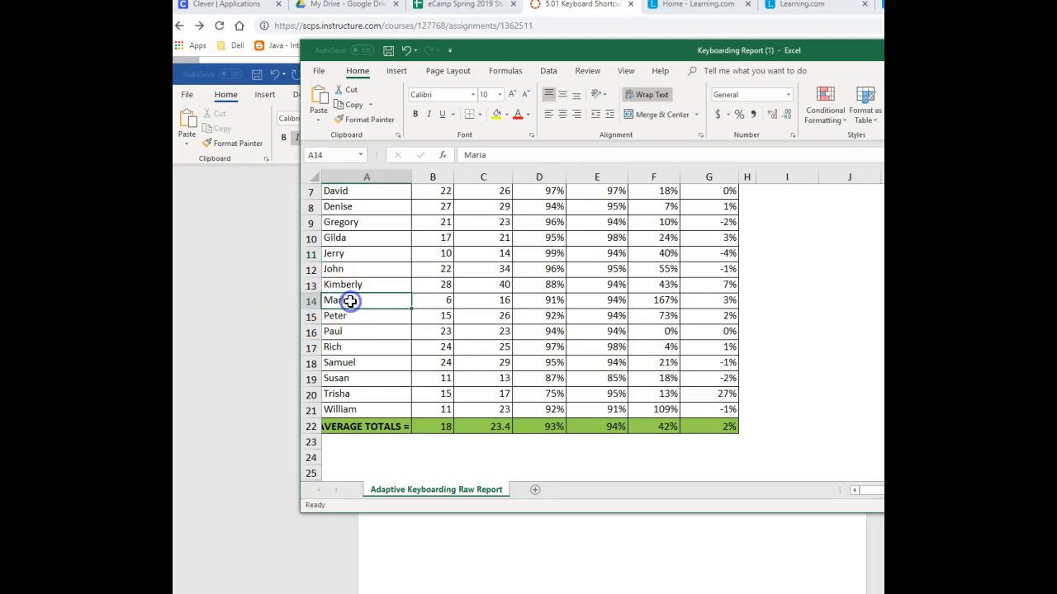
key("ctrl+c")
left_click(660, 560)
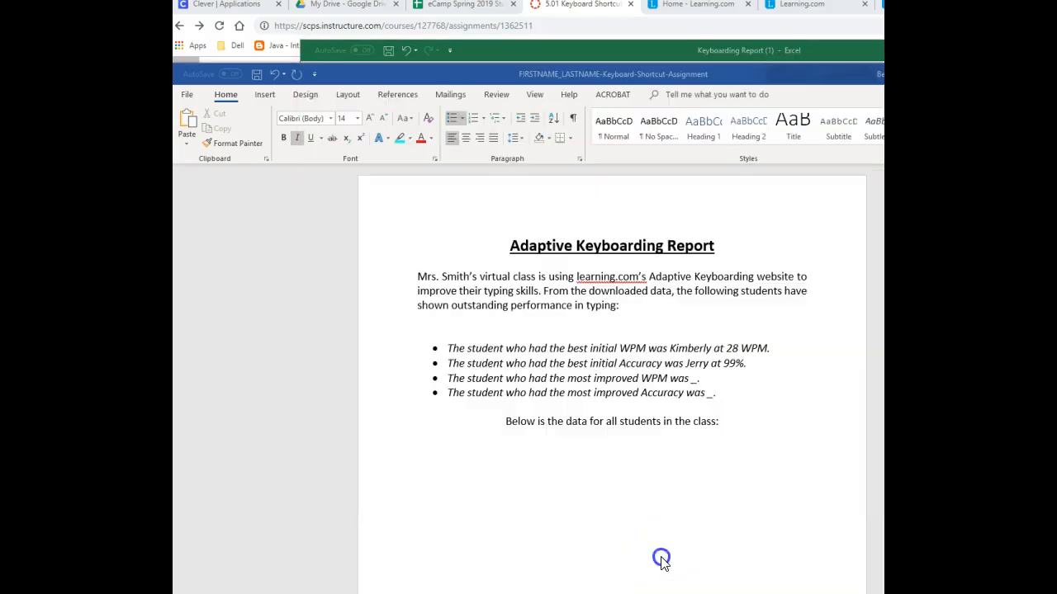
left_click(696, 379)
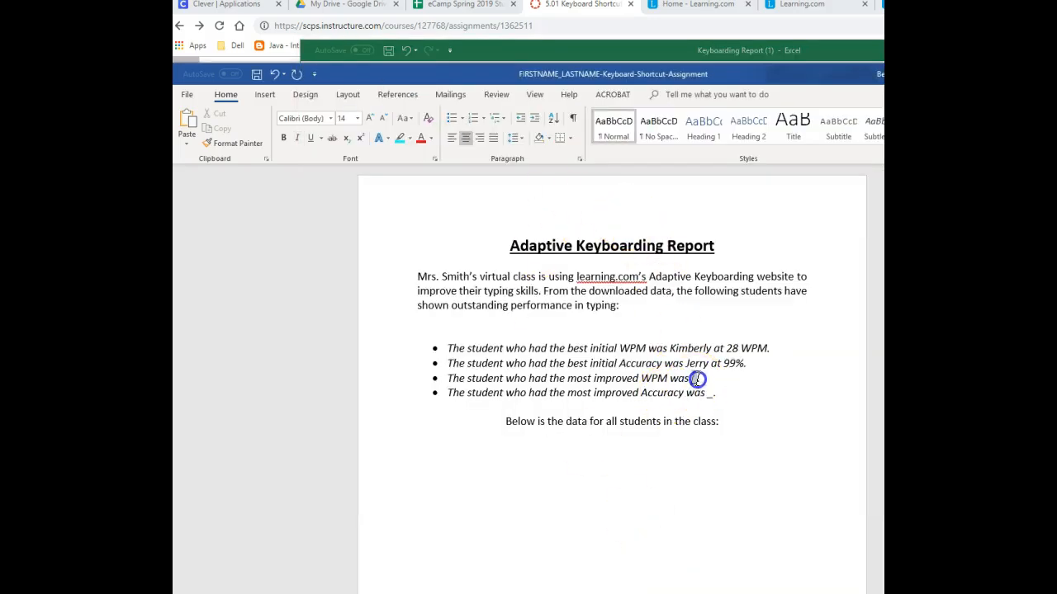
double_click(697, 379)
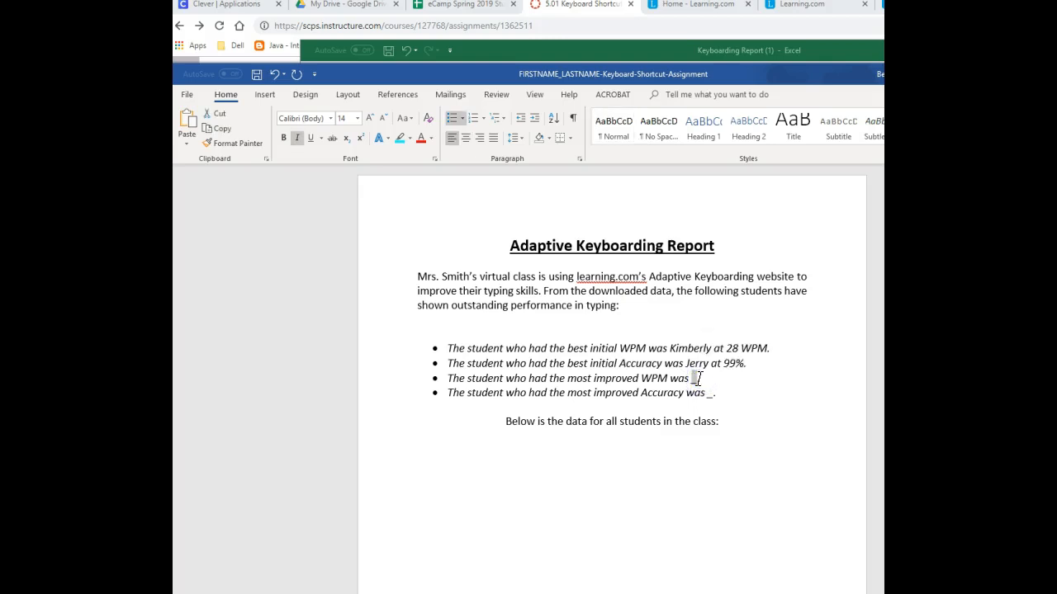
key("ctrl+v")
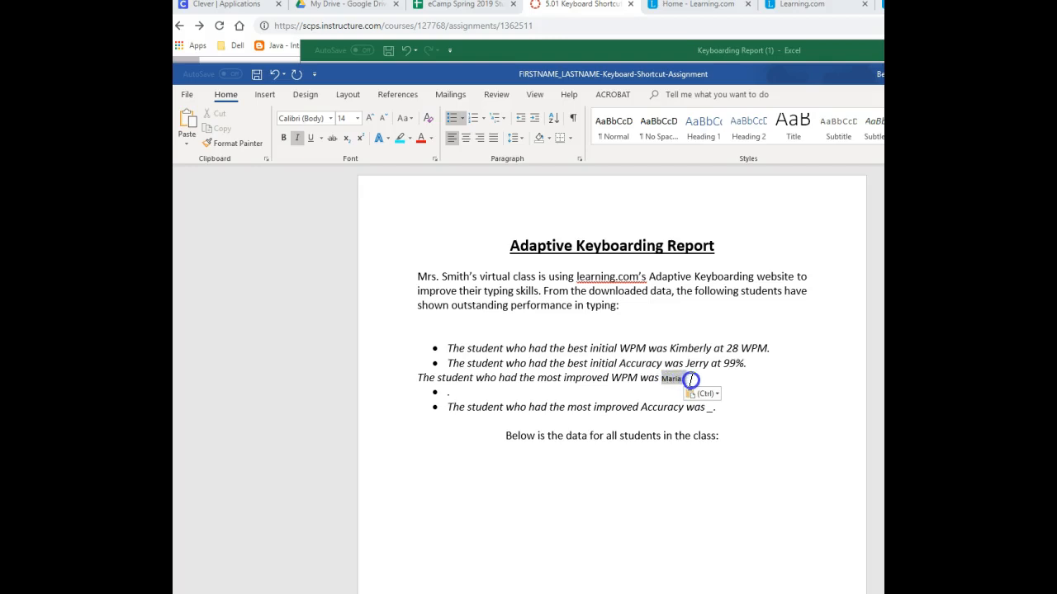
- Copy the italic 14-point formatting from the most improved WPM sentence onto the student name pasted at its end
left_click_drag(576, 380, 609, 381)
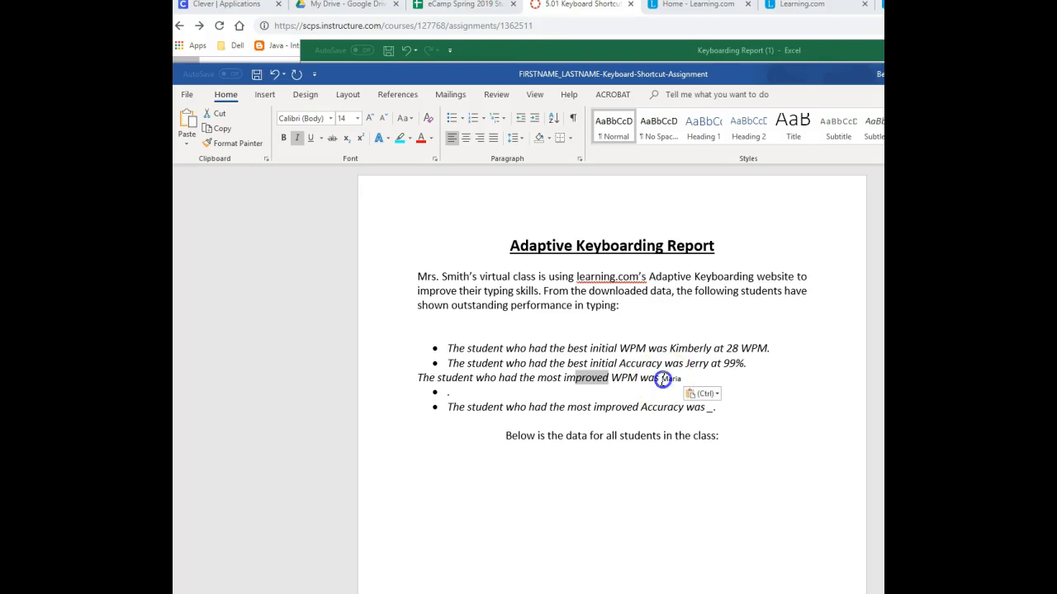
left_click_drag(663, 379, 740, 380)
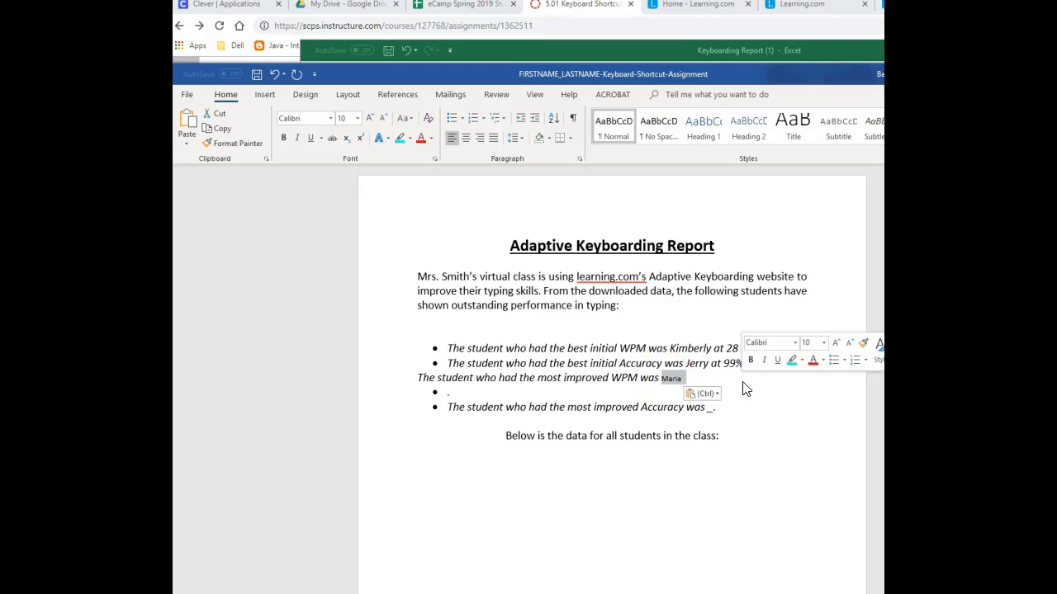
key("ctrl+shift+v")
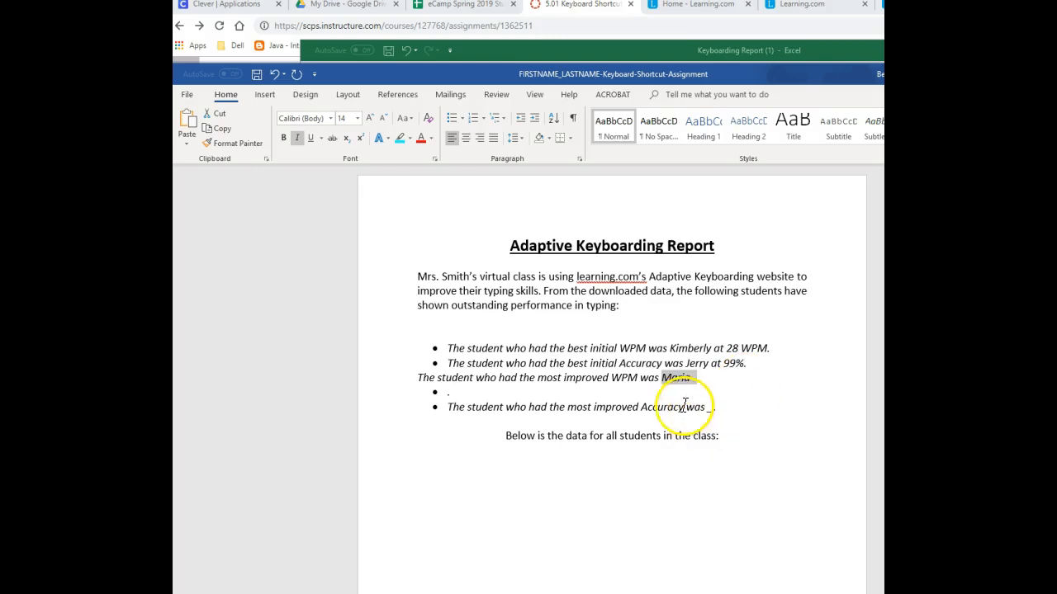
- Restore the bullet on the most improved WPM sentence and remove the stray bullet line below it
left_click(462, 378)
left_click(458, 393)
key("BackSpace")
left_click(622, 378)
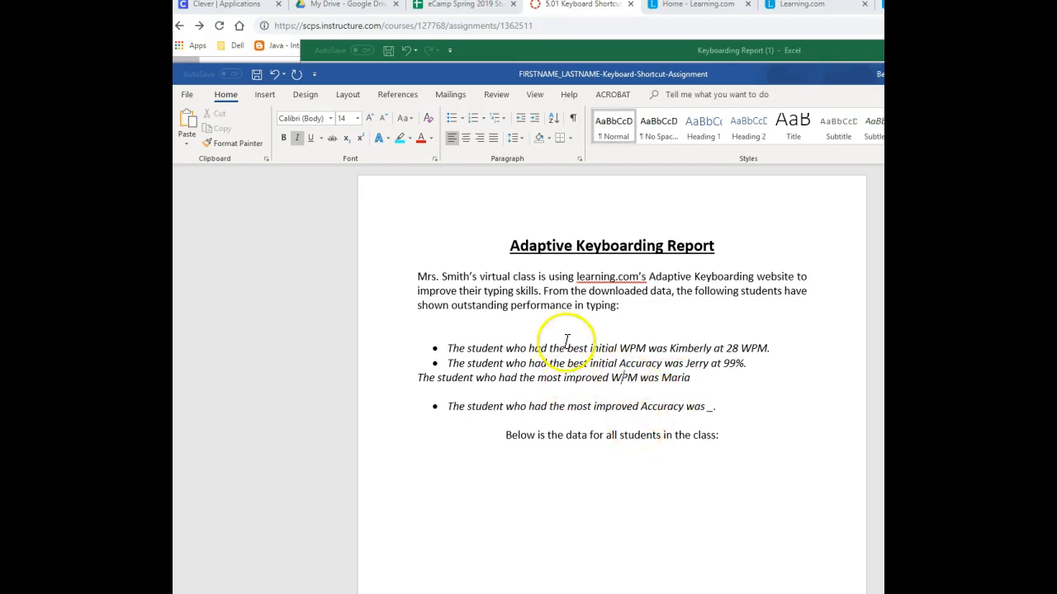
left_click(452, 118)
left_click(541, 441)
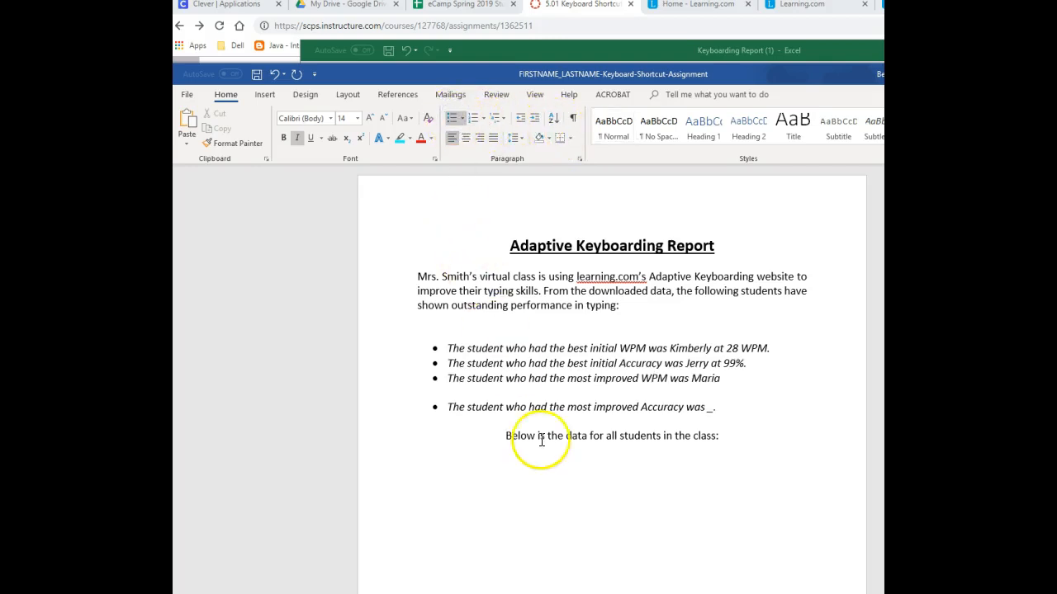
left_click(483, 390)
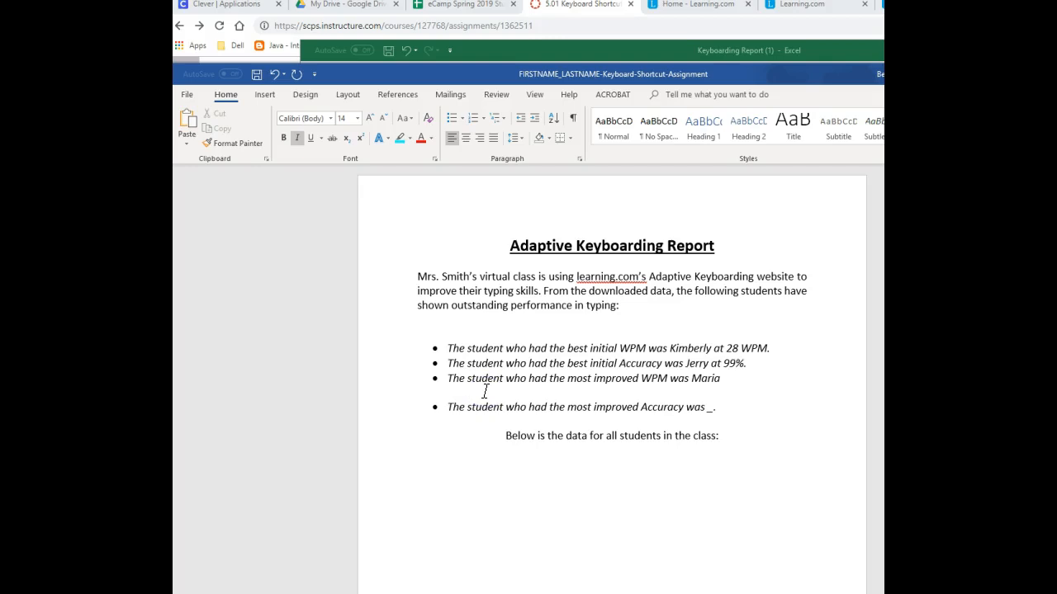
key("Delete")
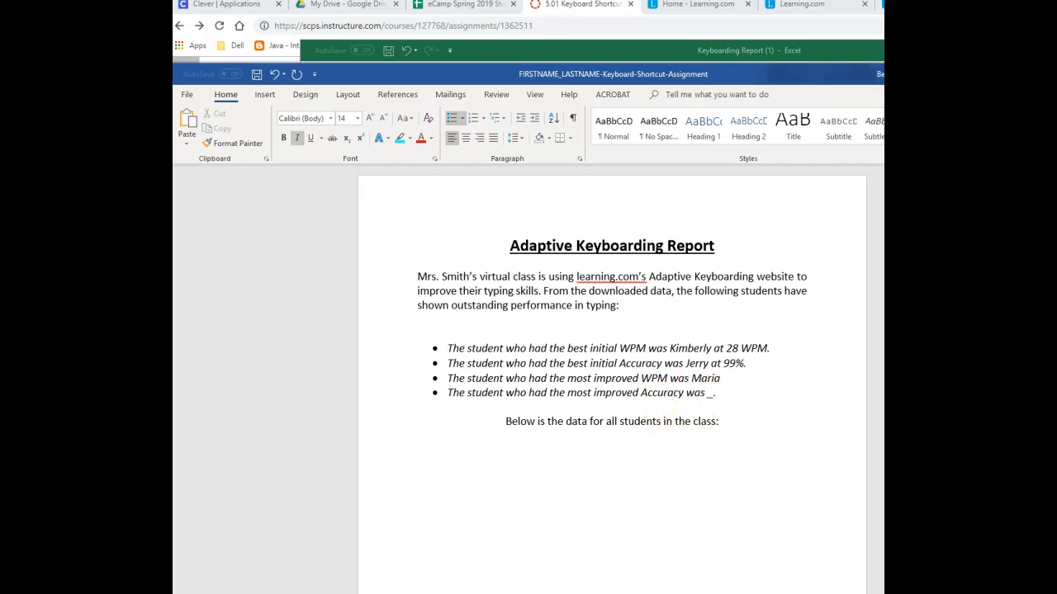
- Copy the name of the student with the most improved accuracy from cell A20 in Excel into the fourth bullet's blank in Word
key("alt+Tab")
scroll(697, 363, "up", 2)
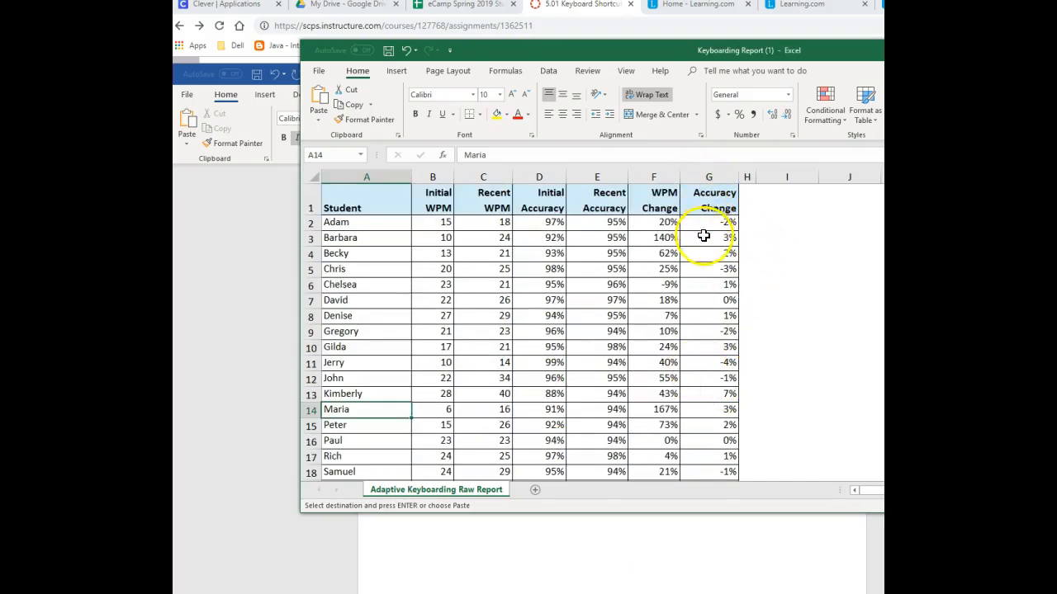
scroll(703, 247, "down", 1)
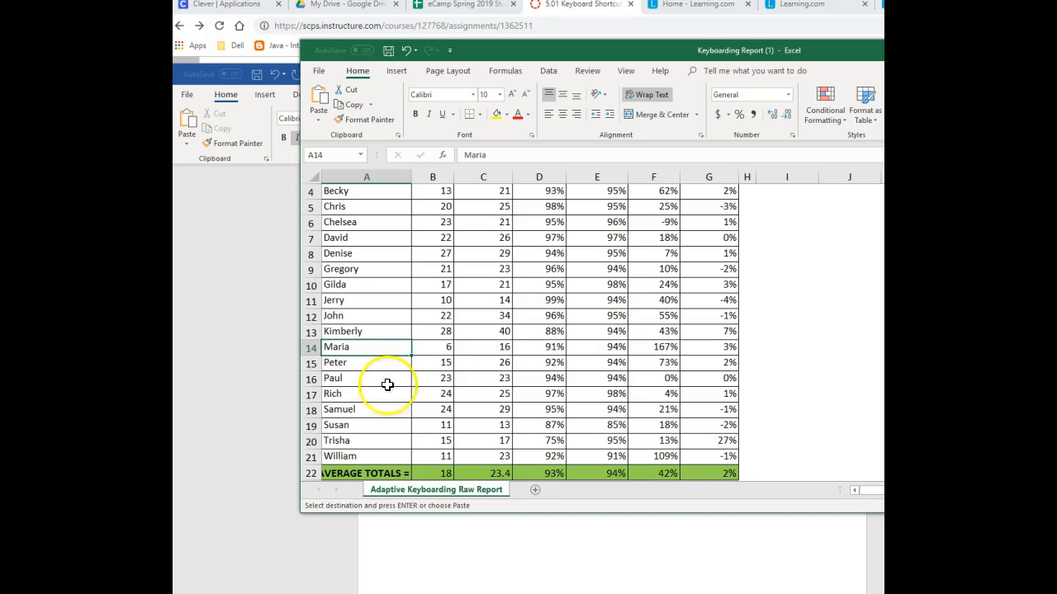
left_click(348, 440)
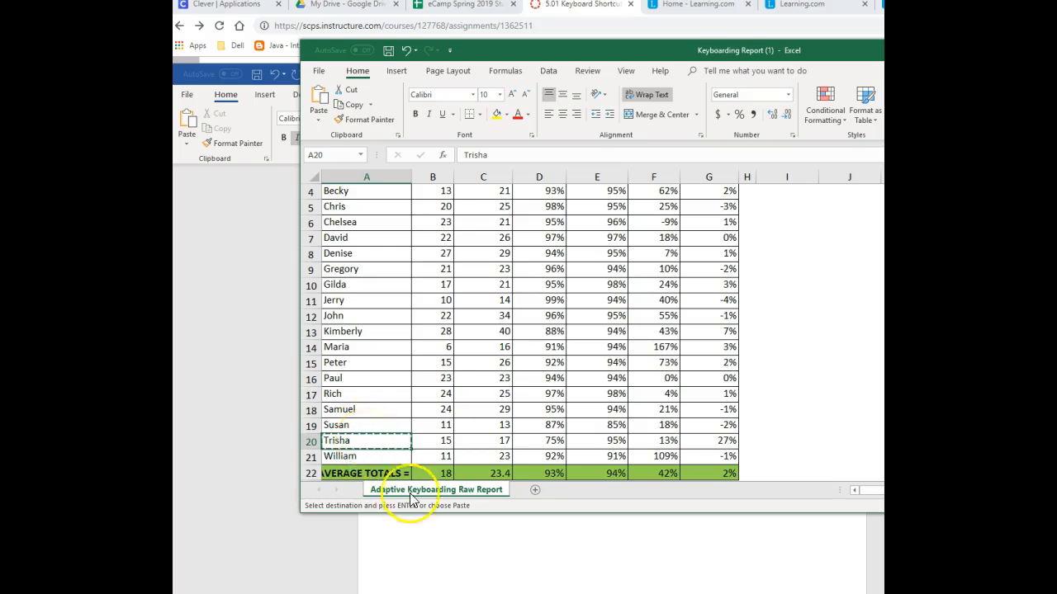
left_click(650, 553)
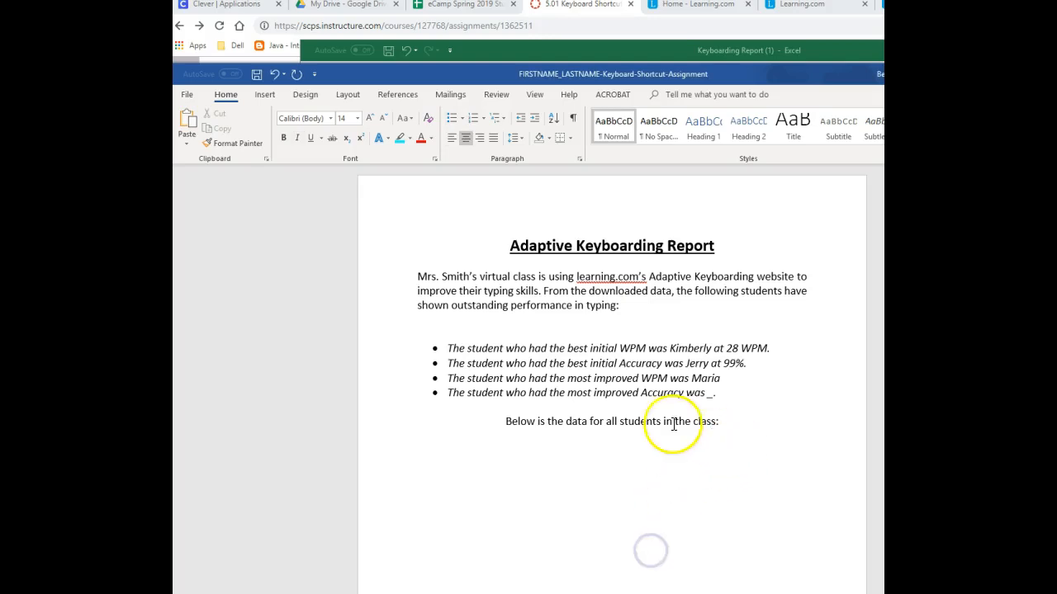
left_click(714, 394)
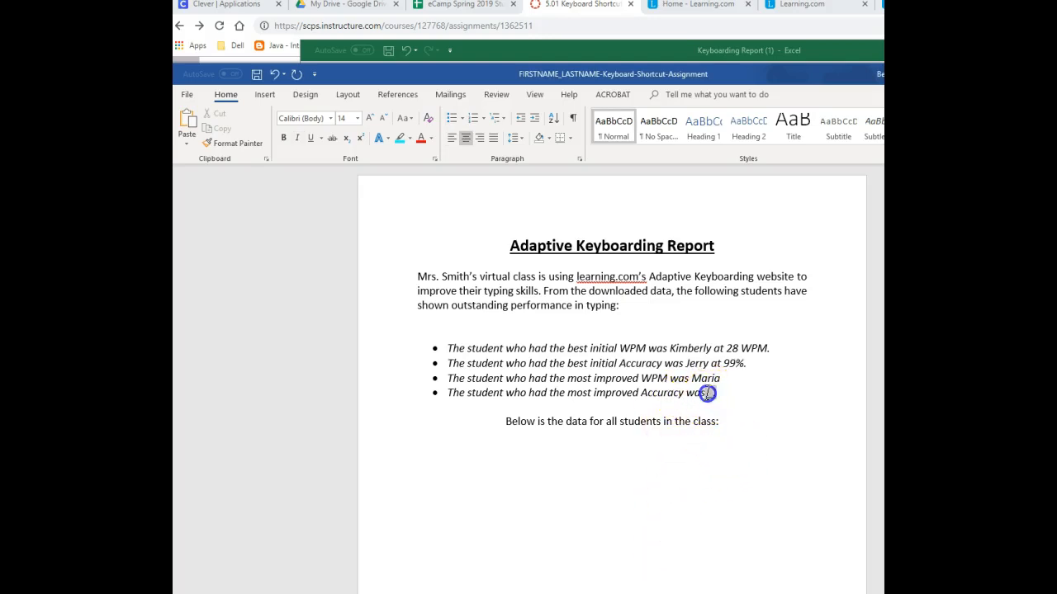
double_click(708, 394)
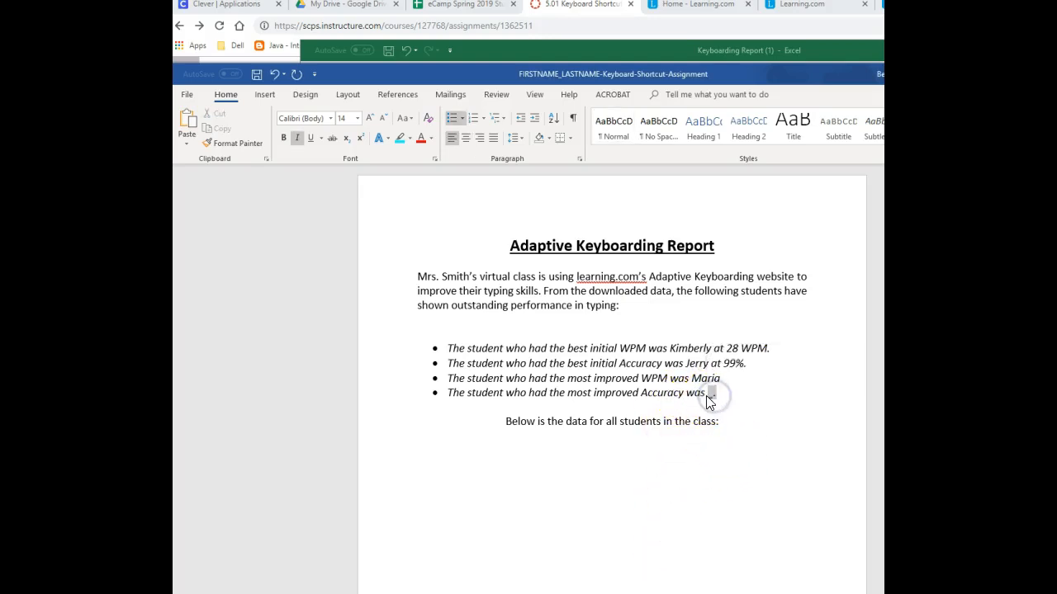
double_click(709, 395)
left_click(714, 403)
type("Trisha")
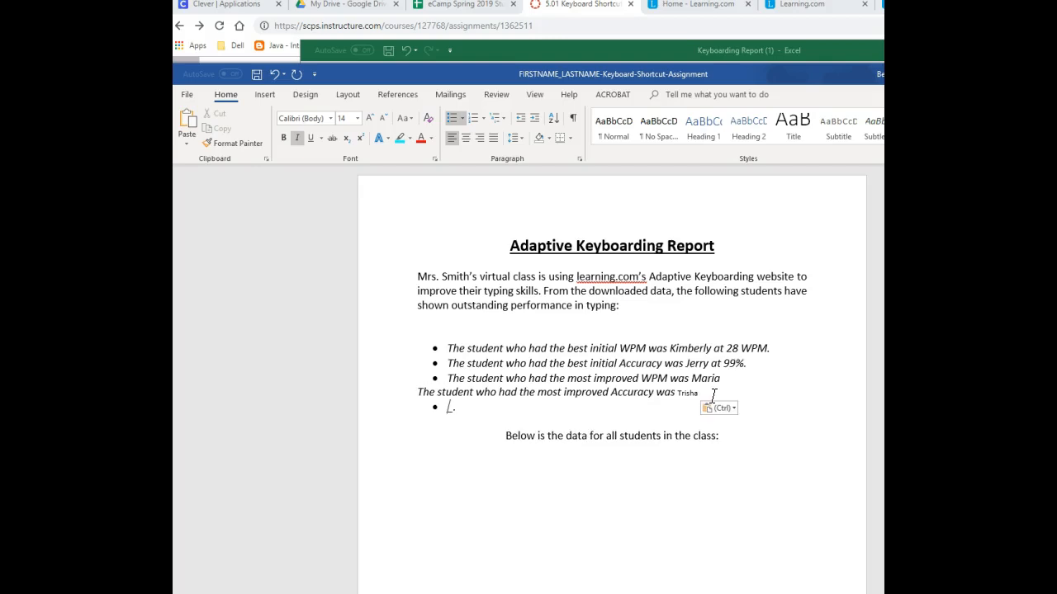
- Copy the formatting of the most improved Accuracy sentence onto the student name pasted in it
double_click(642, 390)
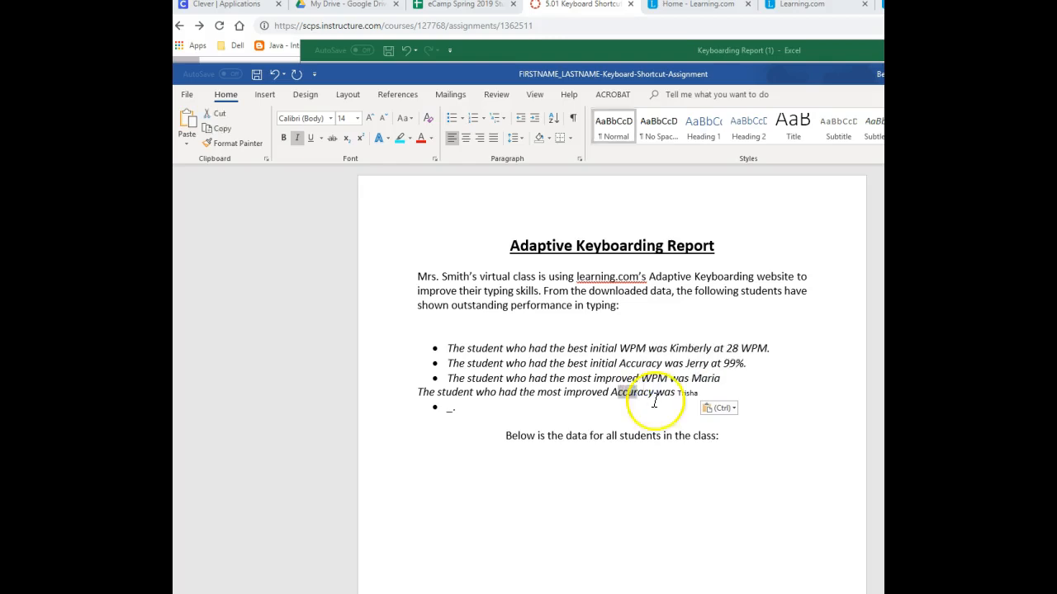
left_click_drag(678, 394, 754, 403)
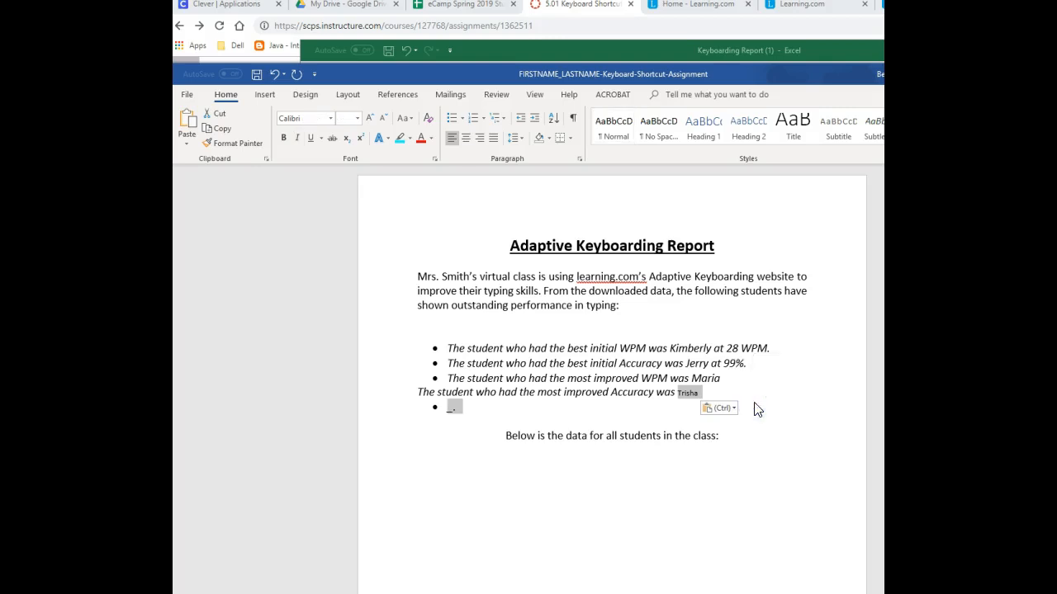
key("ctrl+shift+v")
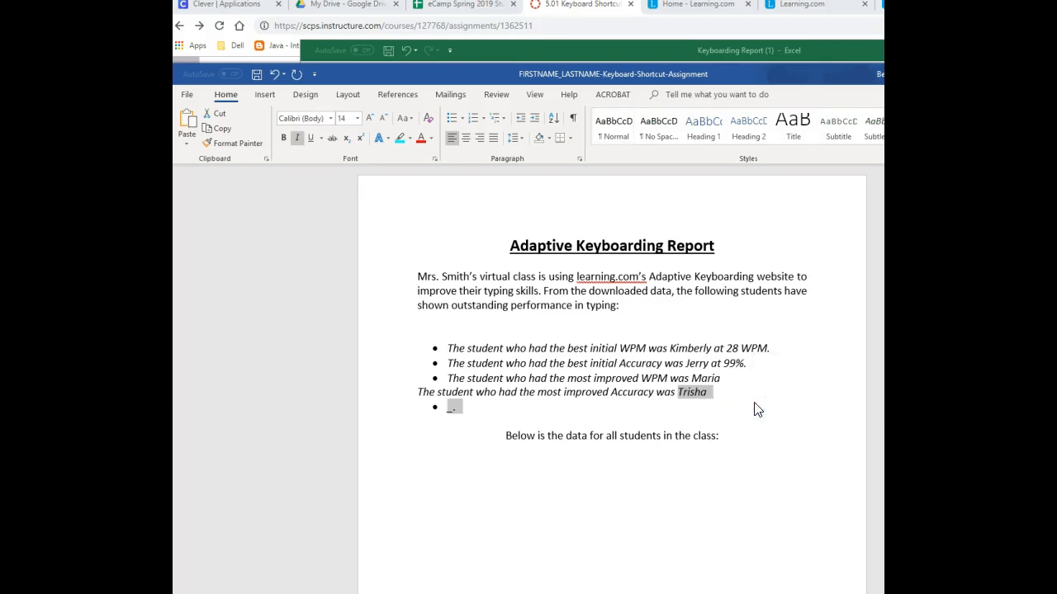
- Remove the leftover bullet line after the most improved Accuracy sentence and make that sentence a bullet again, ending in a period
left_click(709, 394)
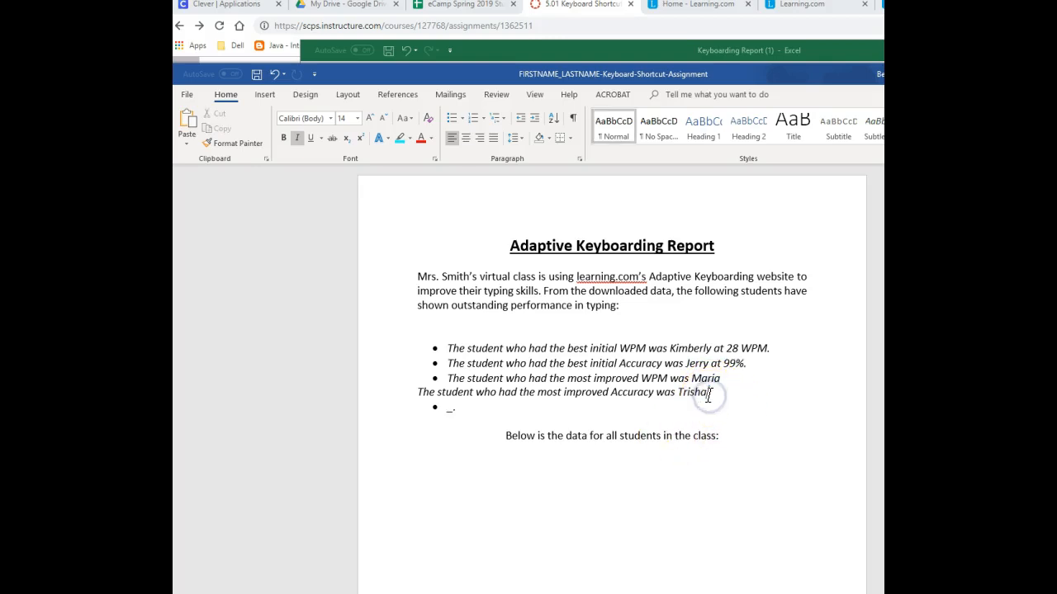
key("Delete")
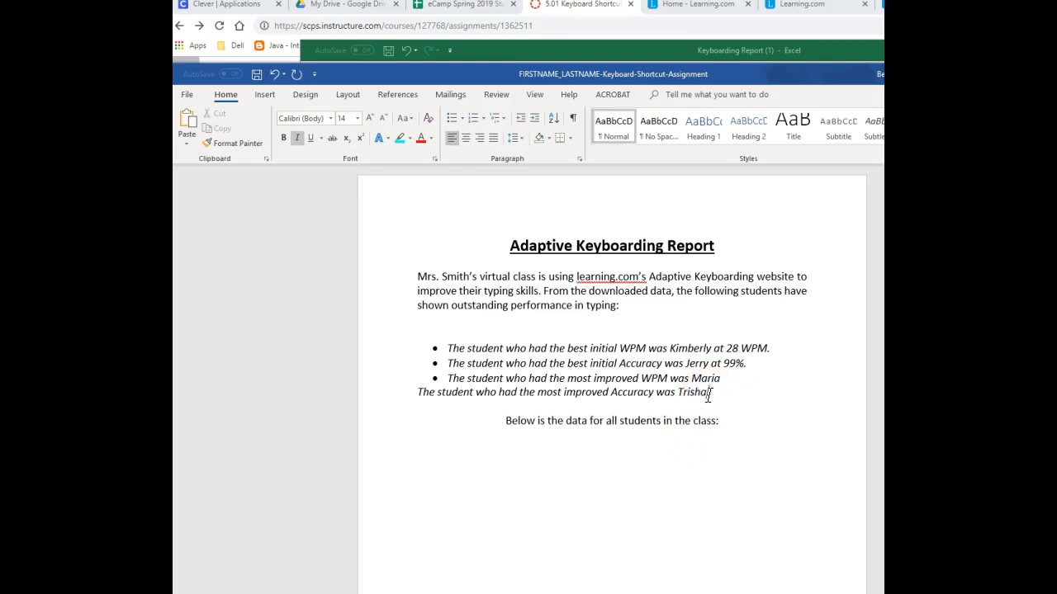
left_click(451, 395)
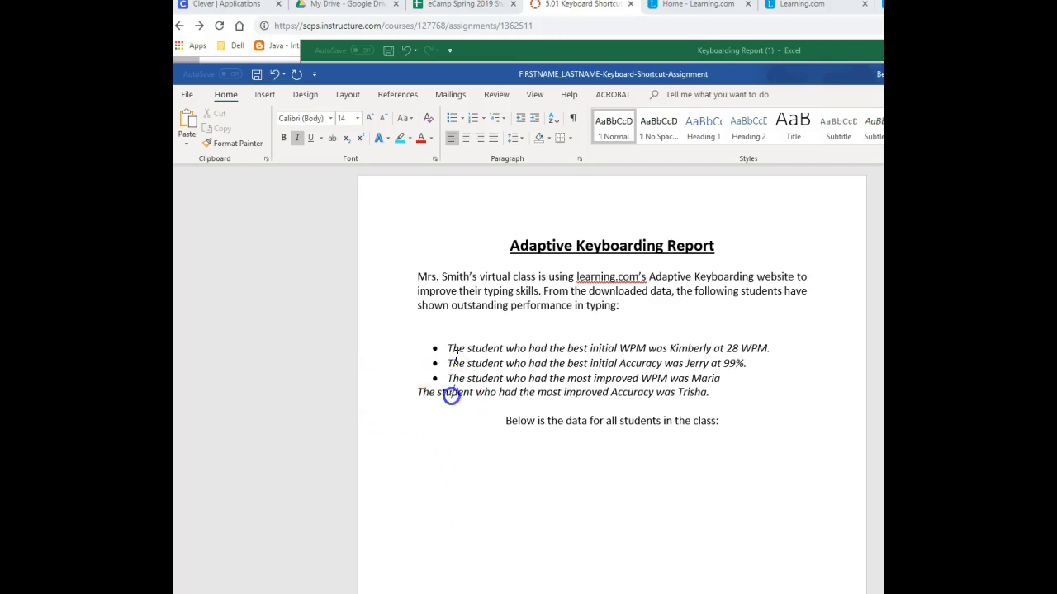
left_click(451, 119)
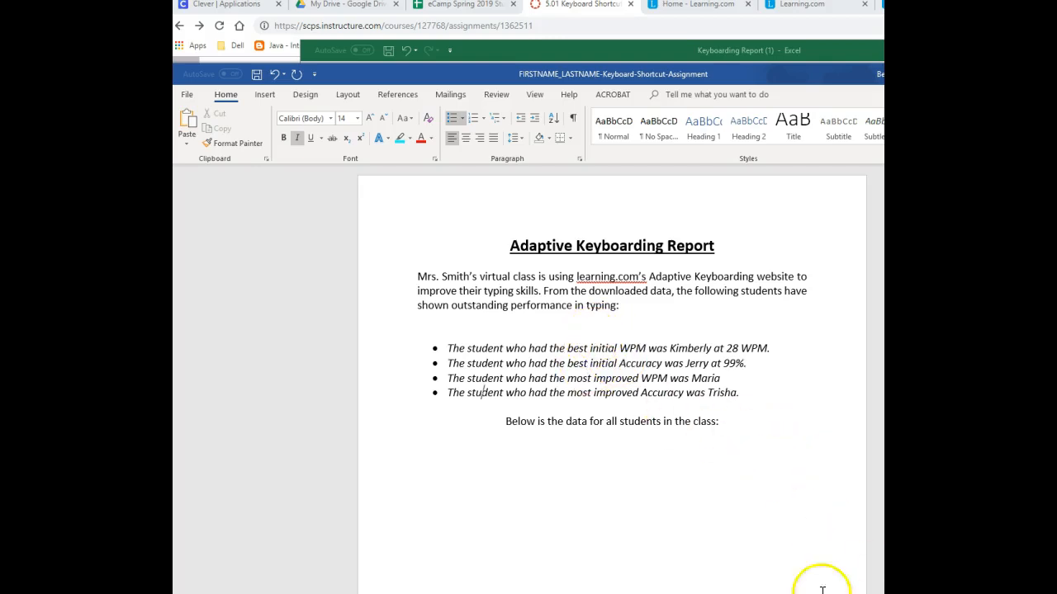
left_click(552, 50)
left_click(400, 206)
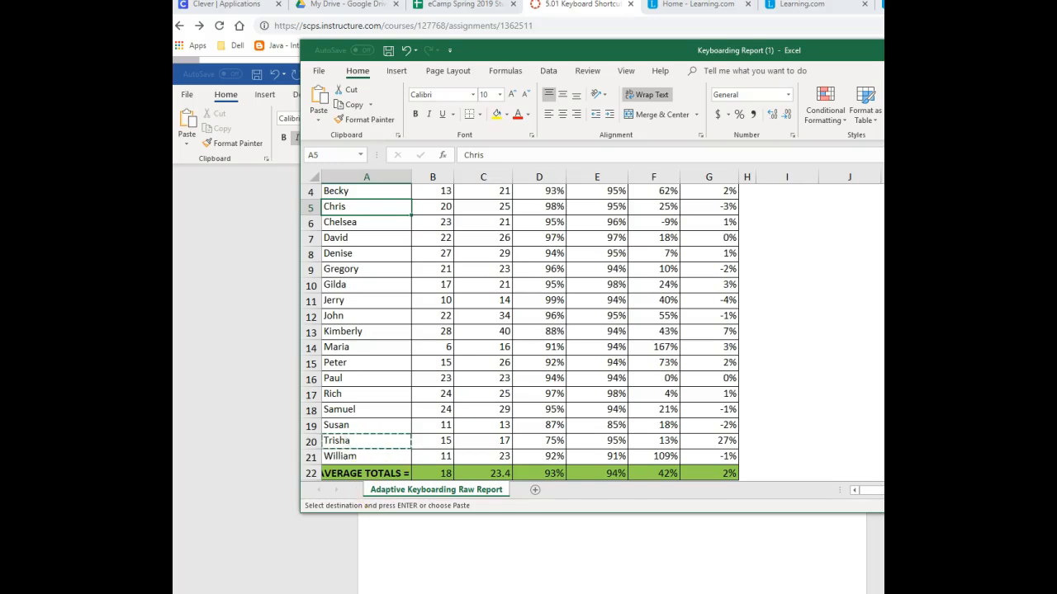
left_click(586, 559)
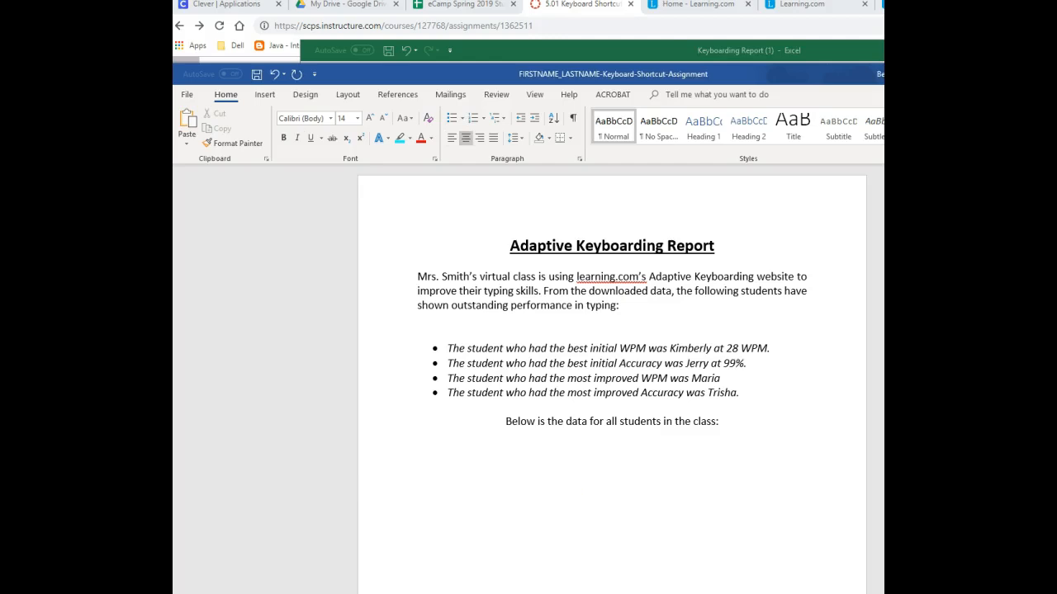
- Underline the sentence "Below is the data for all students in the class:"
left_click(577, 417)
triple_click(576, 419)
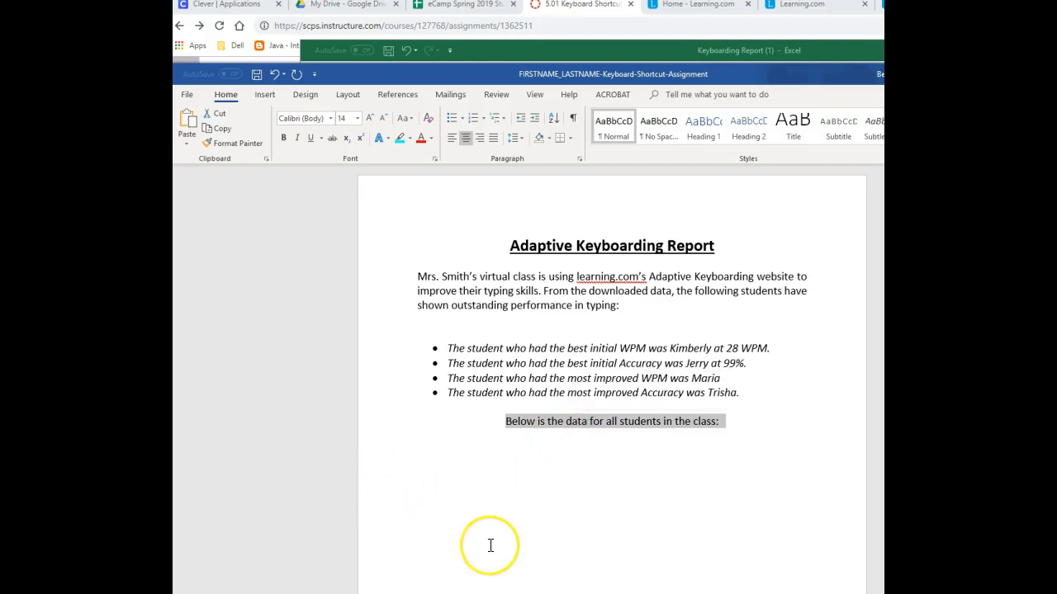
key("ctrl+u")
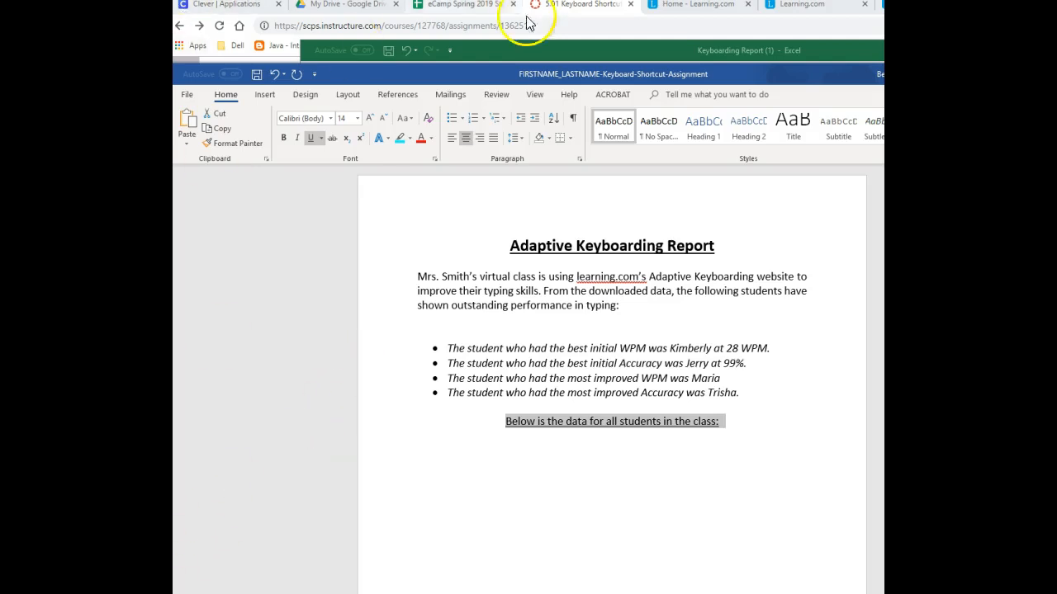
- Switch to the Keyboarding Report in Excel and copy the whole data table, from the header row through the average totals row
left_click(524, 49)
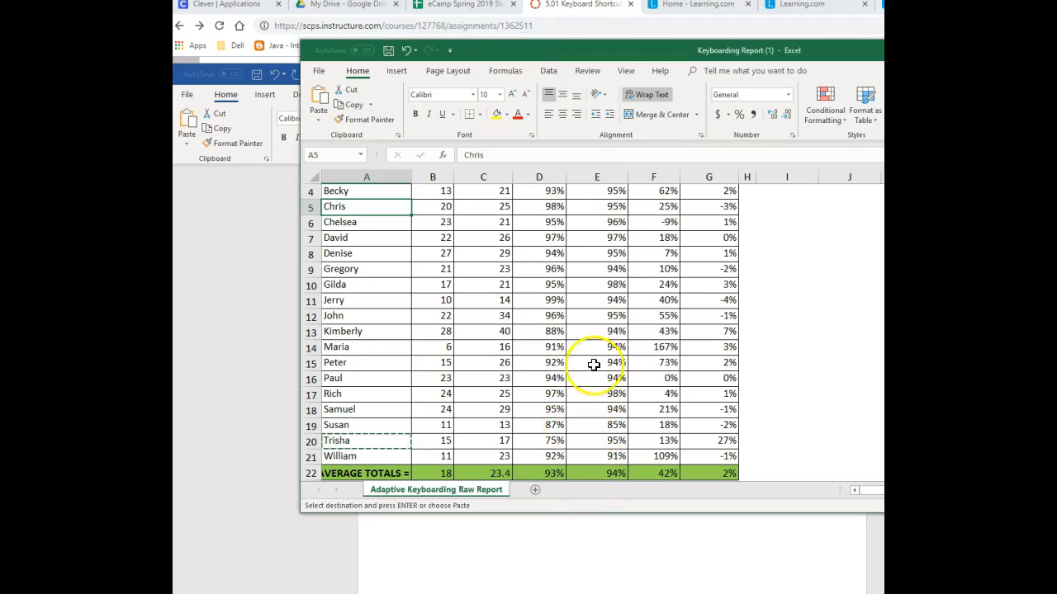
scroll(593, 365, "up", 1)
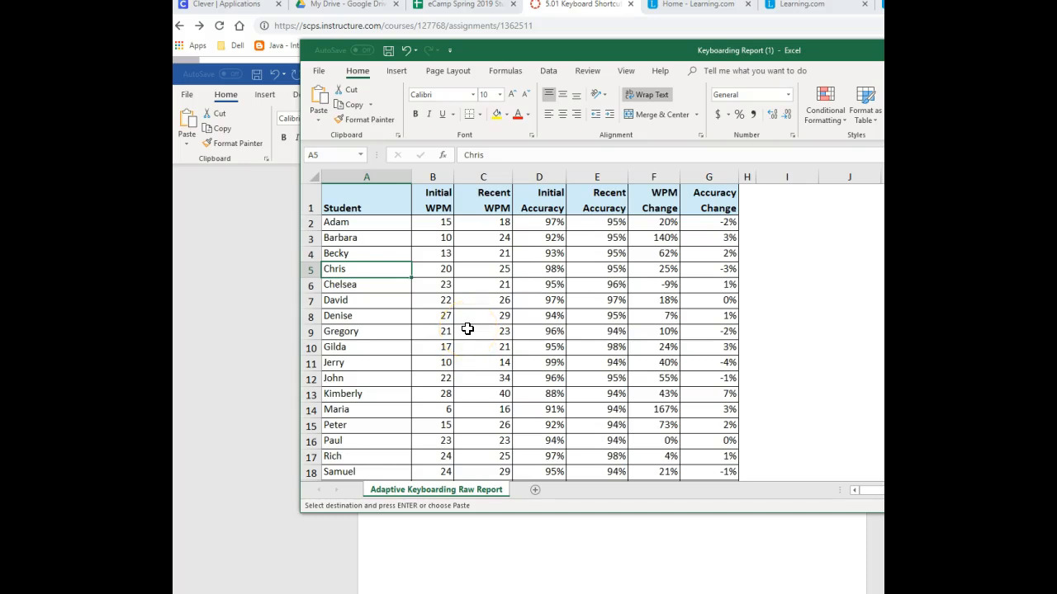
key("ctrl+a")
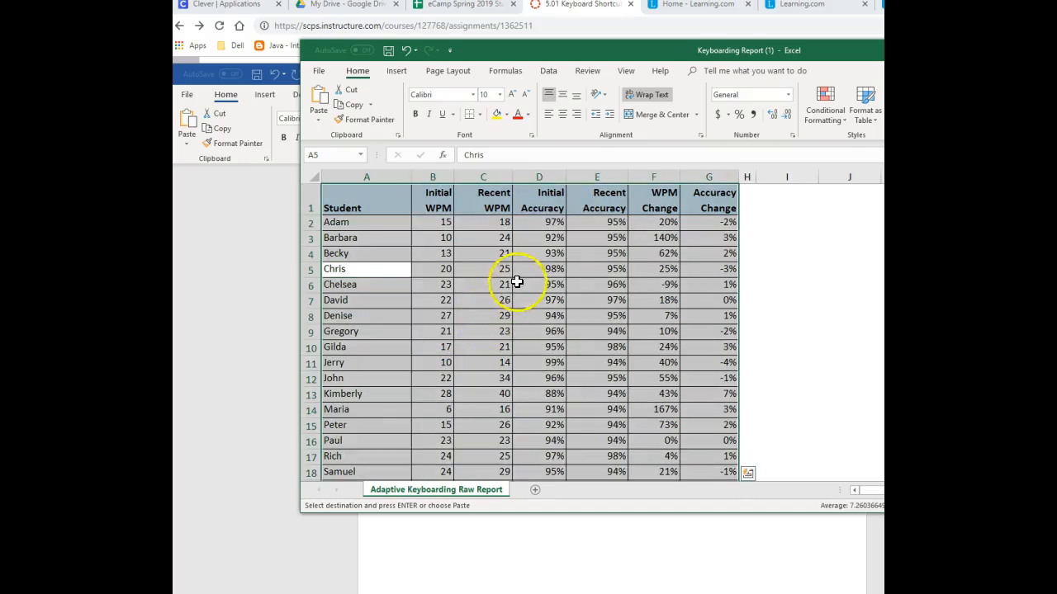
scroll(611, 310, "down", 3)
scroll(611, 310, "down", 3)
scroll(610, 309, "up", 6)
key("ctrl+c")
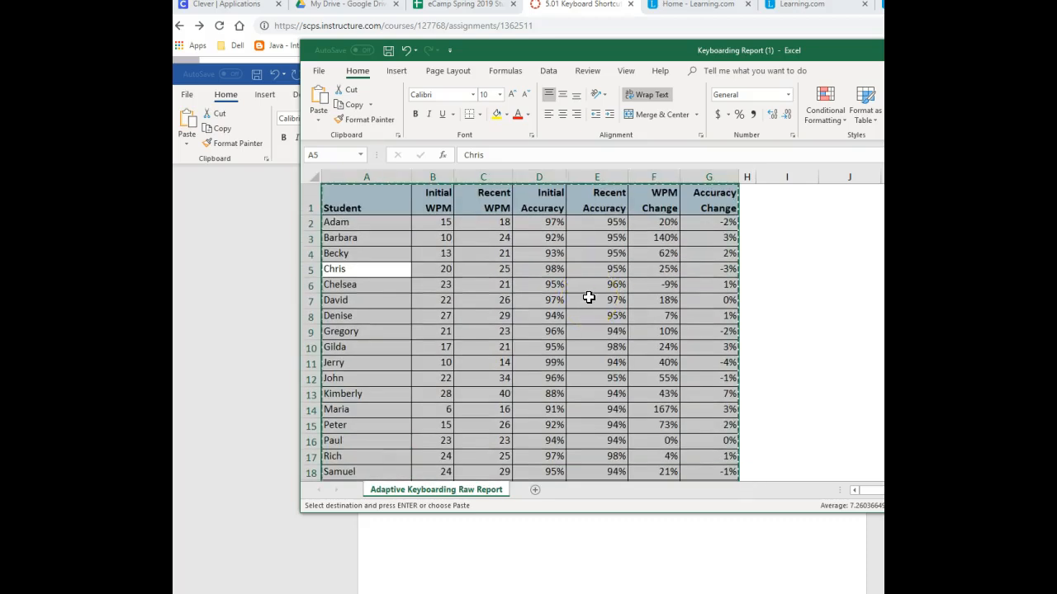
- Paste the copied student data table into the Word document under the "Below is the data for all students in the class:" line
left_click(738, 569)
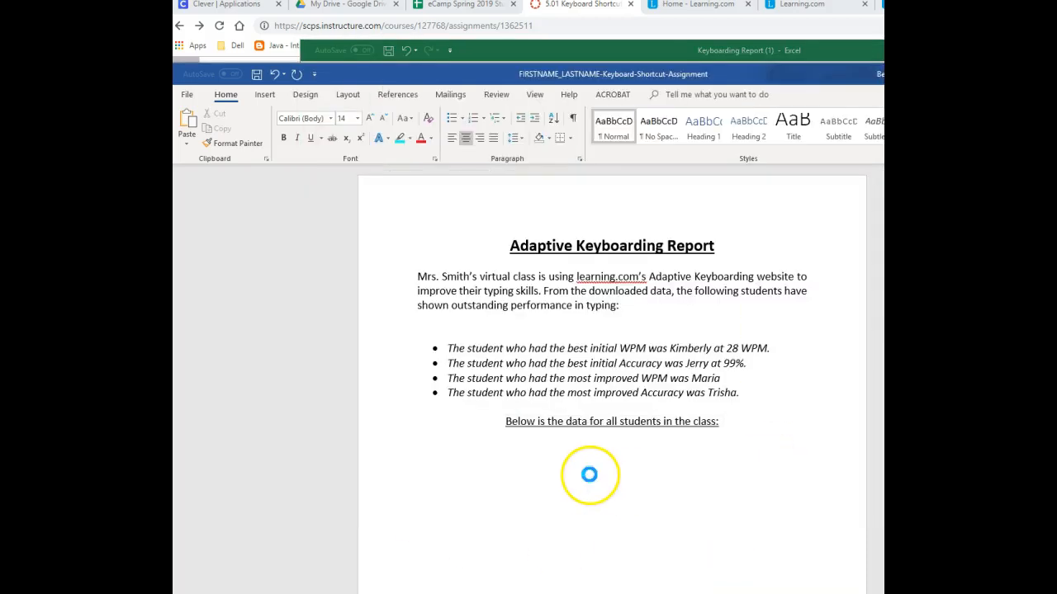
key("ctrl+v")
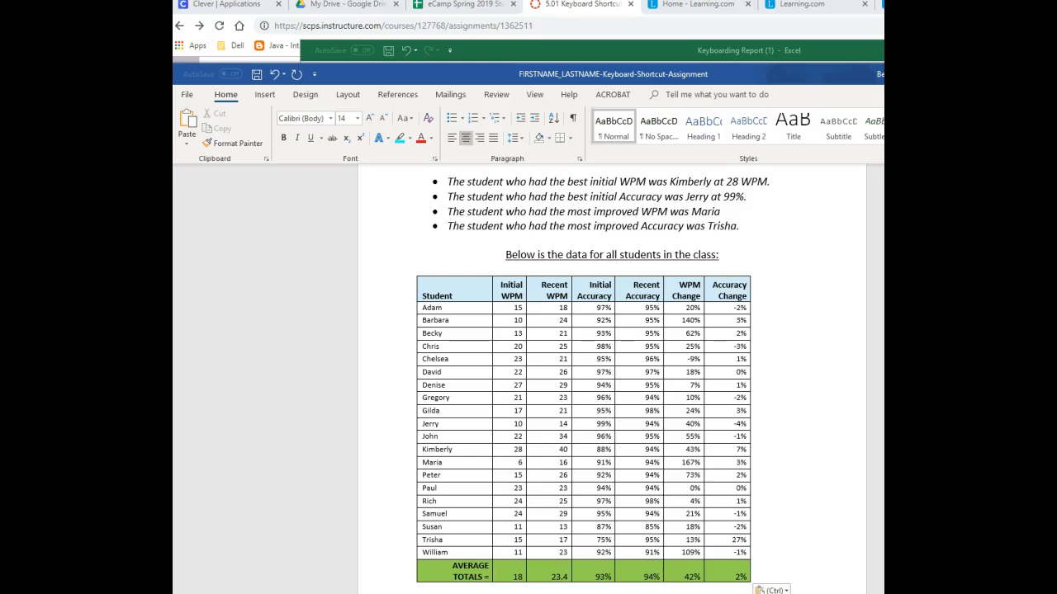
scroll(578, 371, "up", 4)
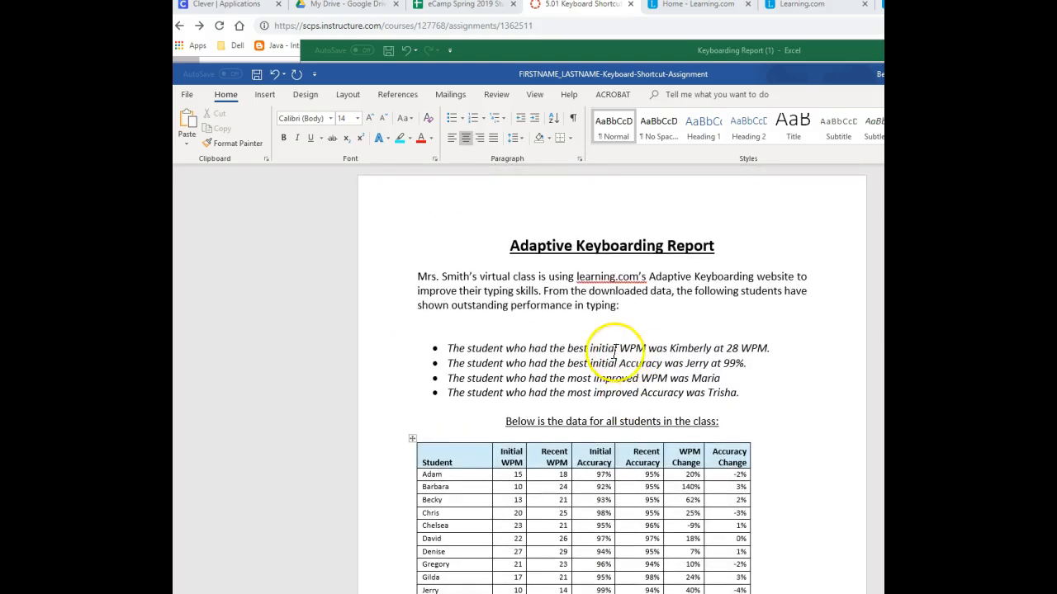
- Save a copy of the document in Downloads, replacing FIRSTNAME_LASTNAME in the file name with the title and last name before "-Keyboard-Shortcut-Assignment"
left_click(187, 94)
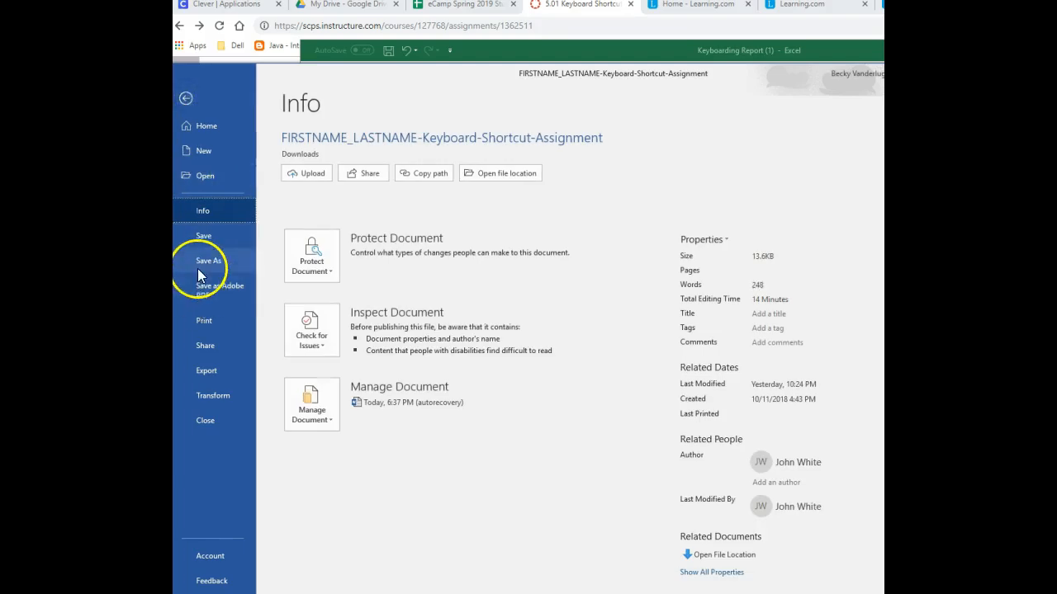
left_click(198, 270)
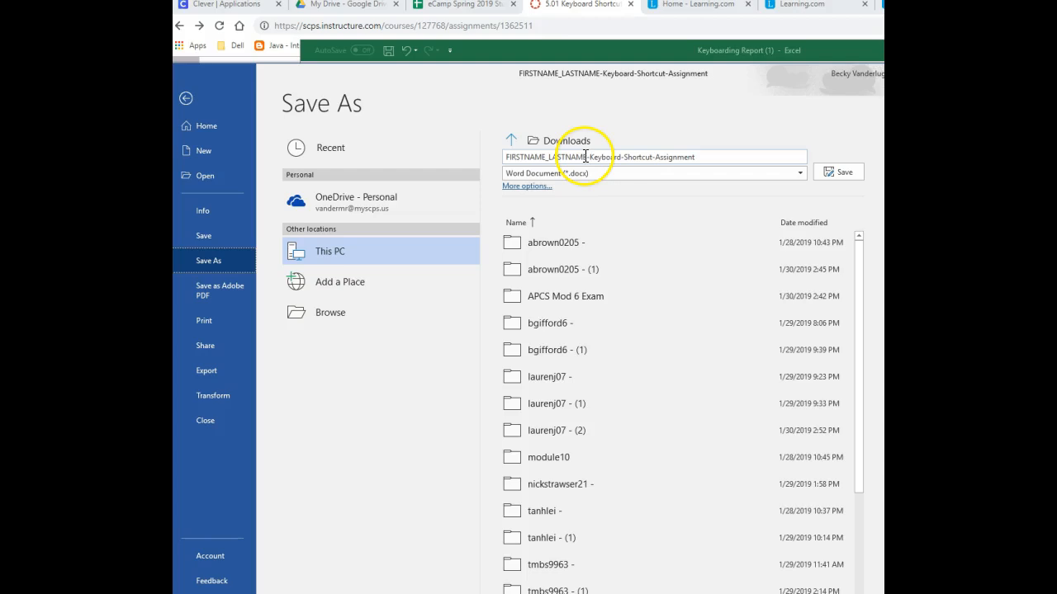
left_click(587, 156)
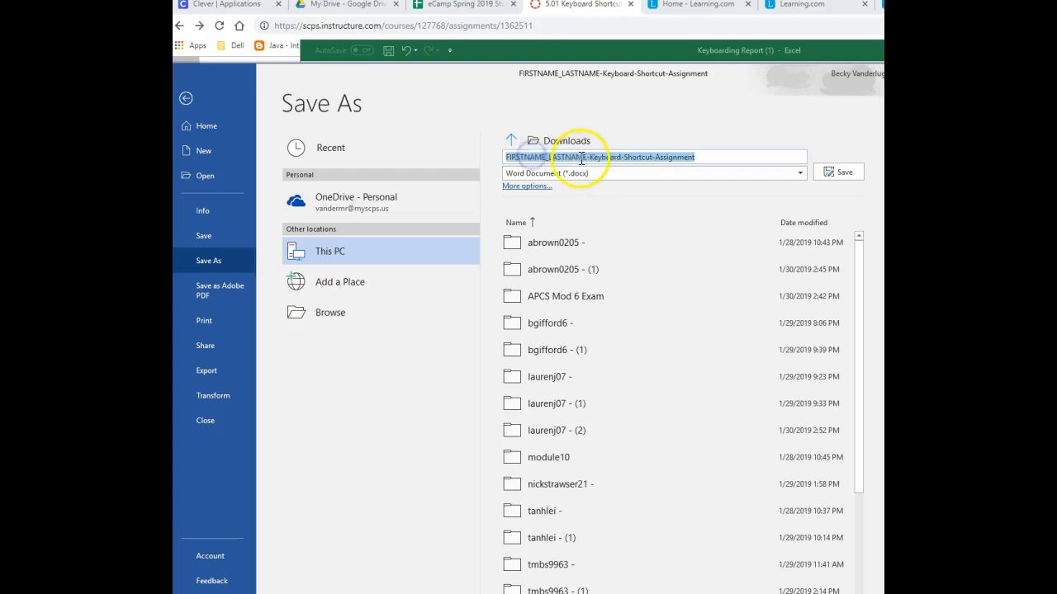
left_click_drag(588, 156, 499, 155)
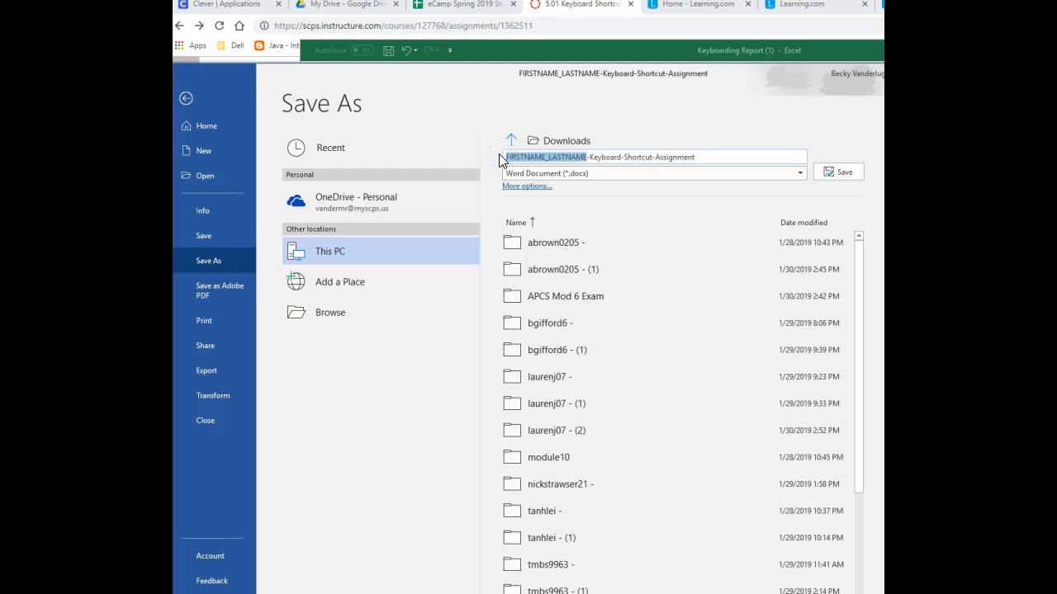
type("Mrs")
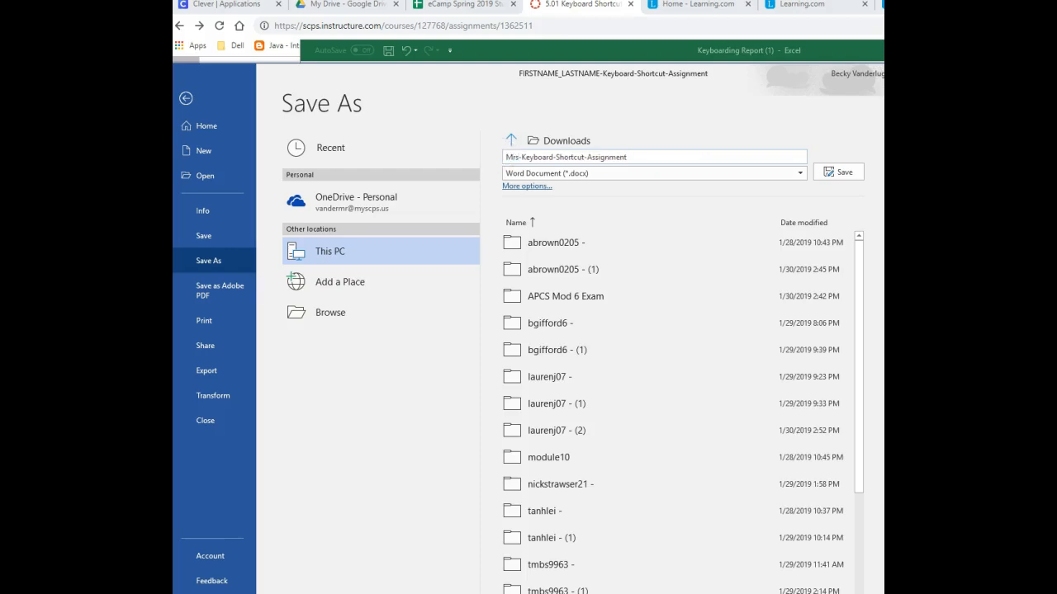
type("_Fry")
left_click(848, 186)
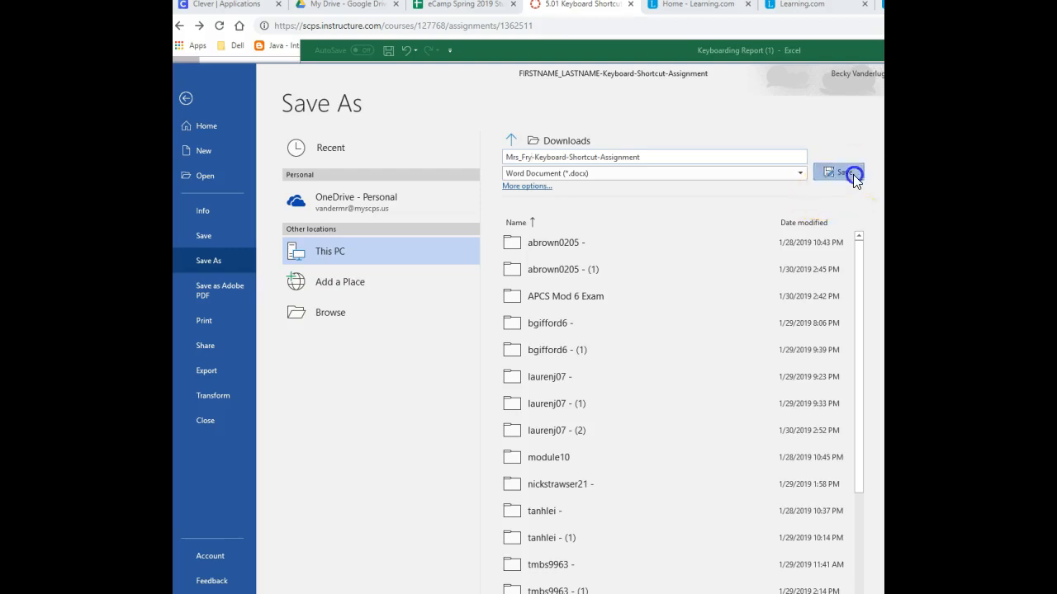
left_click(853, 174)
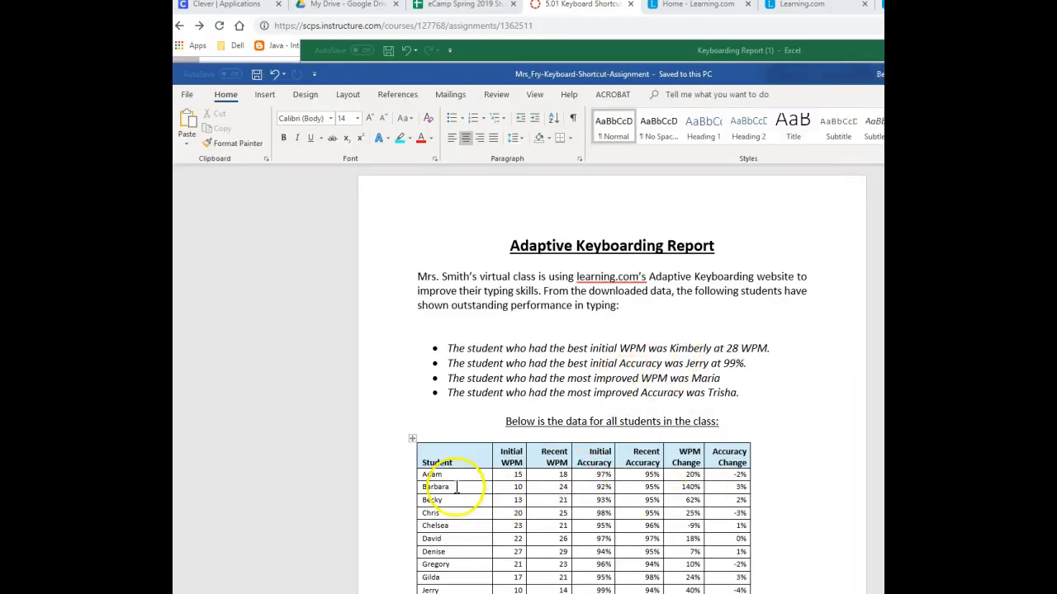